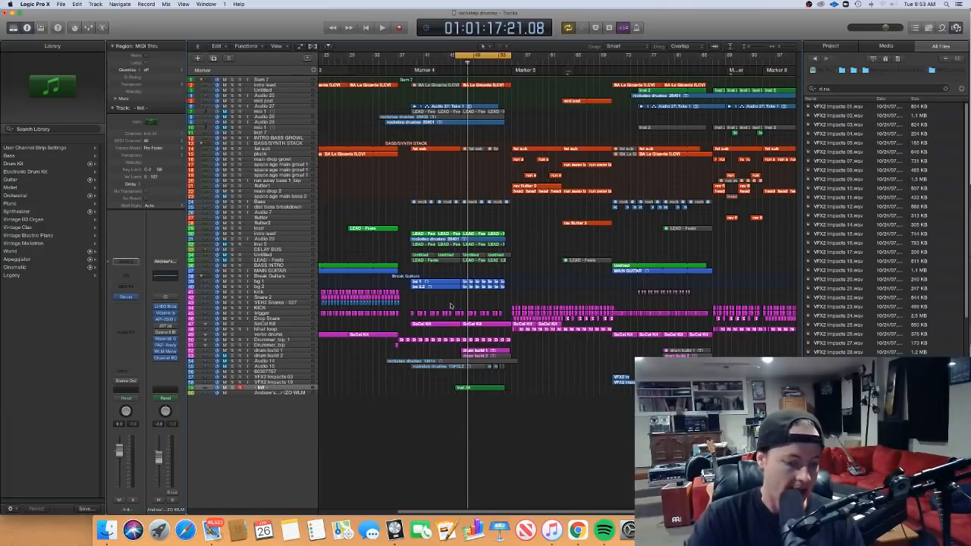
Step: Set the cycle range in the arrangement to run from bar 45 to bar 63 across Markers 4 and 5
scroll(451, 305, left, 5)
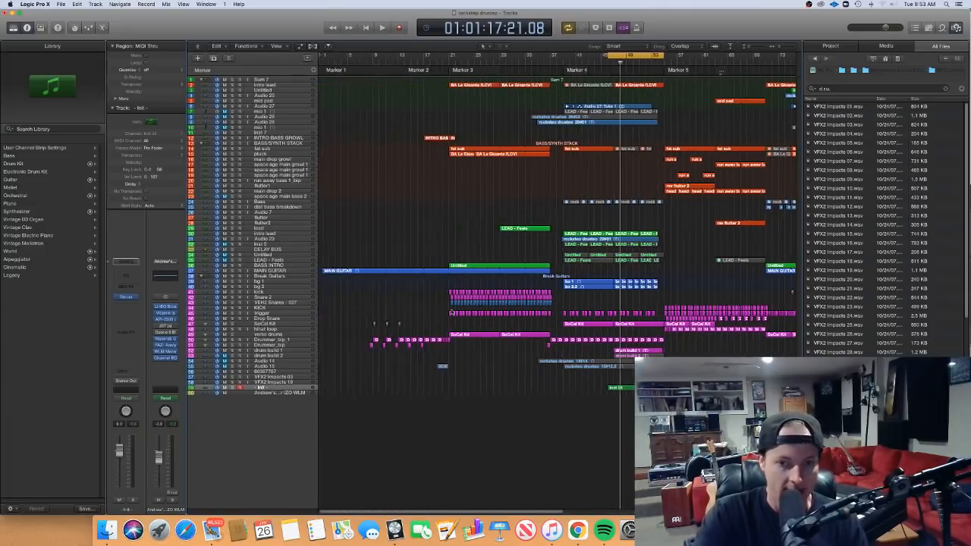
scroll(451, 311, right, 5)
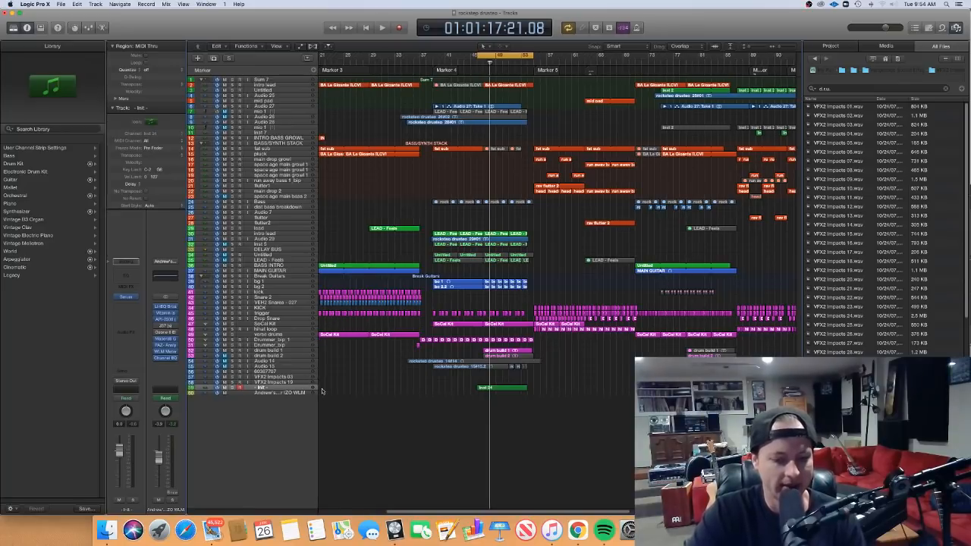
key(super+Right)
key(super+Right)
key(super+Right)
key(super+Right)
key(super+Right)
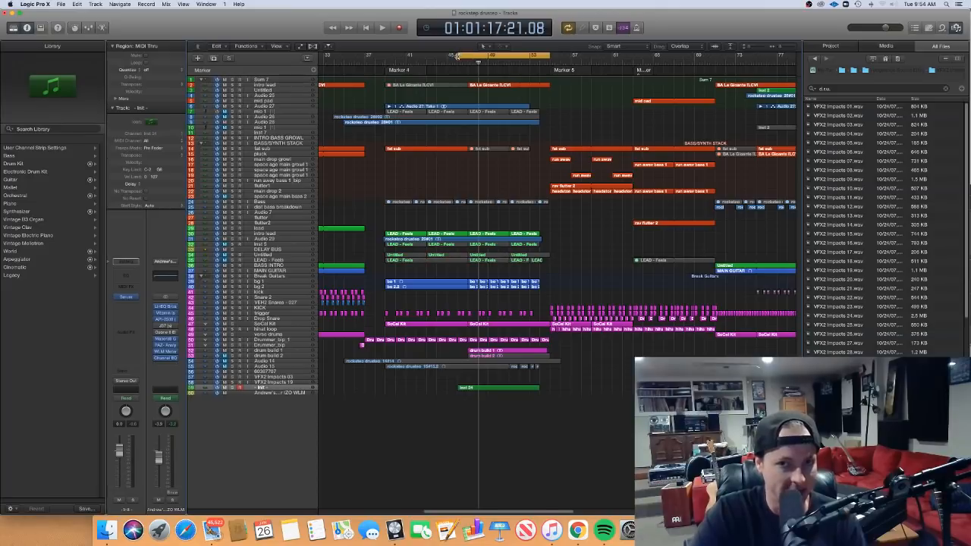
drag(457, 57, 447, 57)
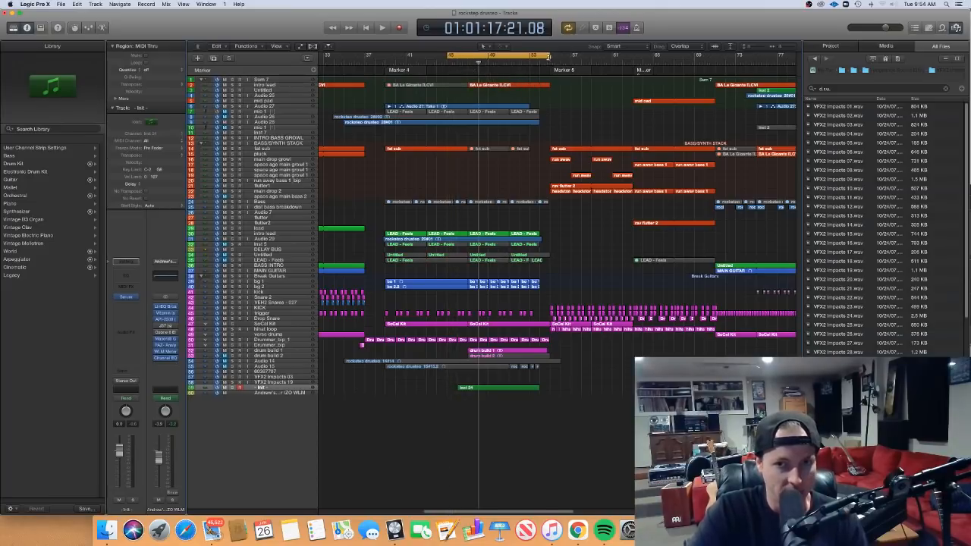
drag(548, 57, 632, 57)
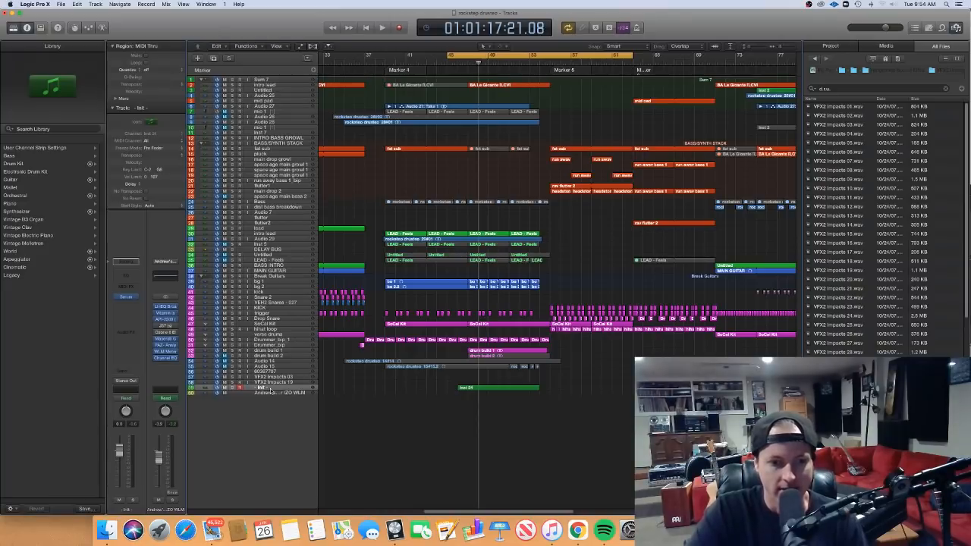
Step: Select the Init track and open its Serum instrument, placing the plug-in window clear of the track's region
click(270, 389)
click(426, 385)
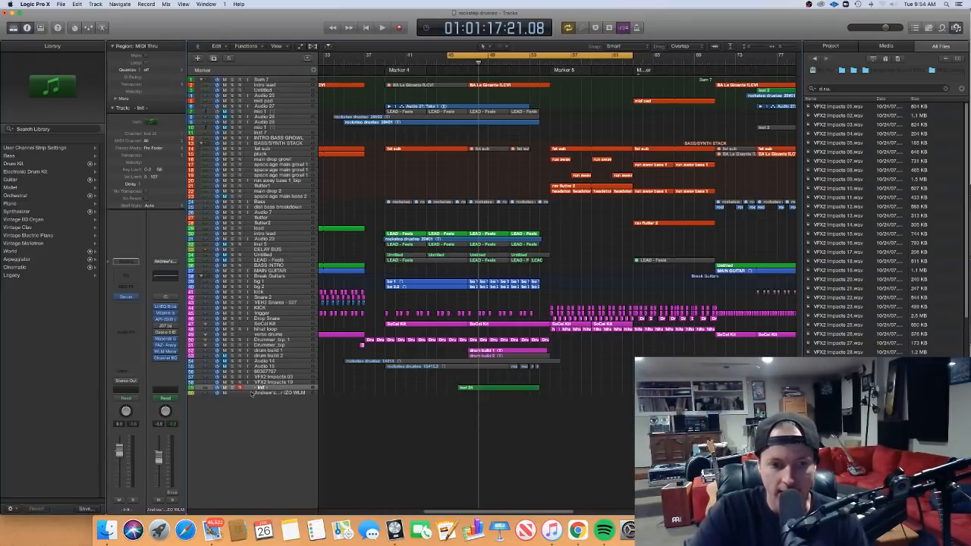
click(125, 297)
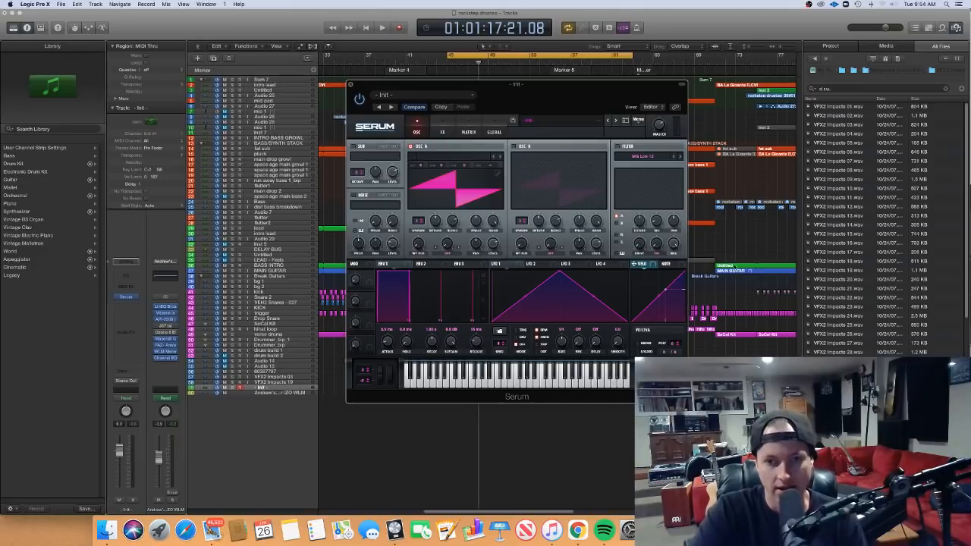
drag(482, 90, 214, 20)
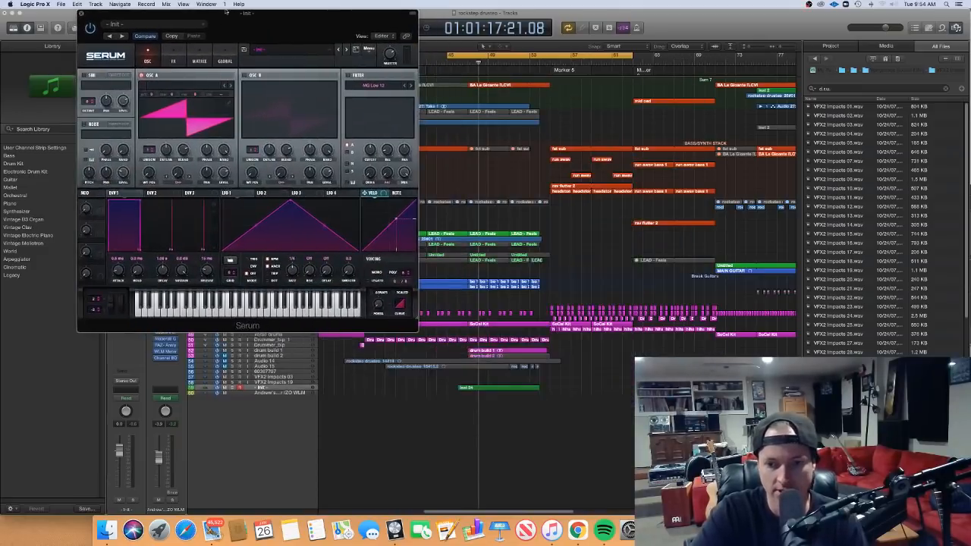
Step: Open the Inst 24 region in the Piano Roll and extend the long note's start back to the region's beginning
double_click(513, 387)
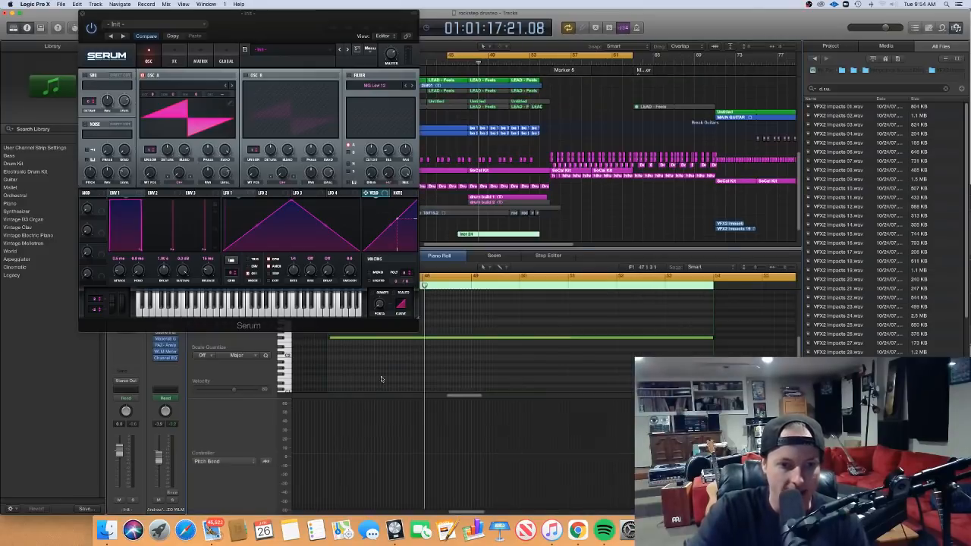
drag(300, 24, 174, 16)
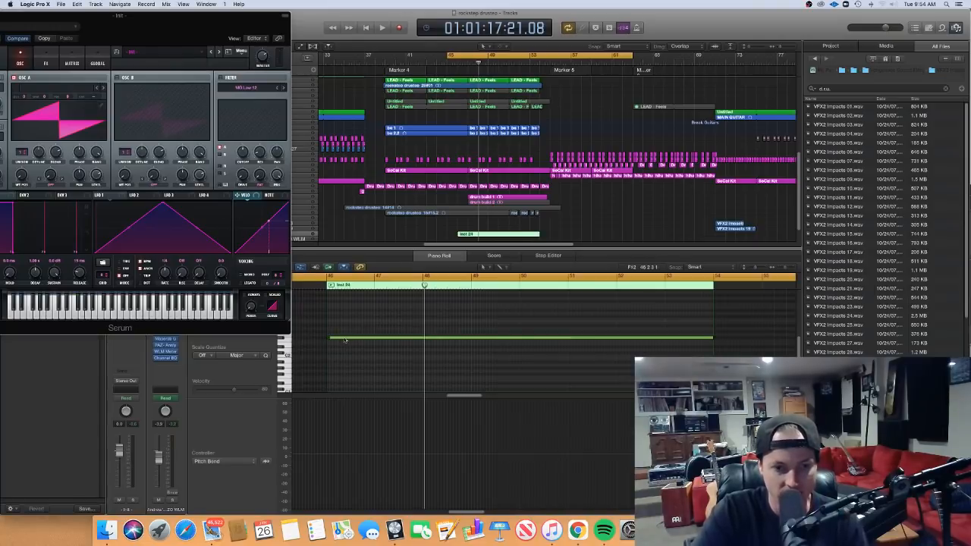
click(326, 337)
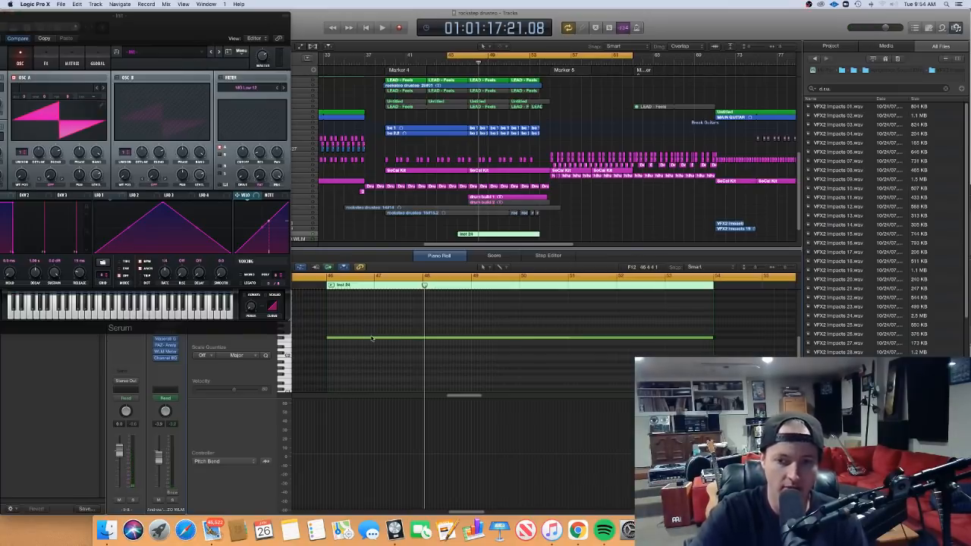
mouse_move(371, 338)
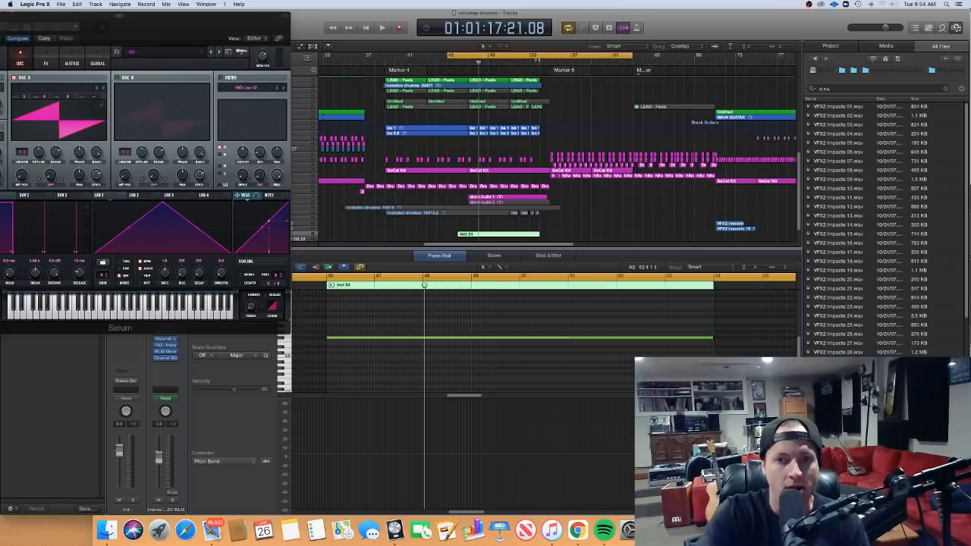
Step: Mute the Init track and play the build-up into the drop without it
click(535, 63)
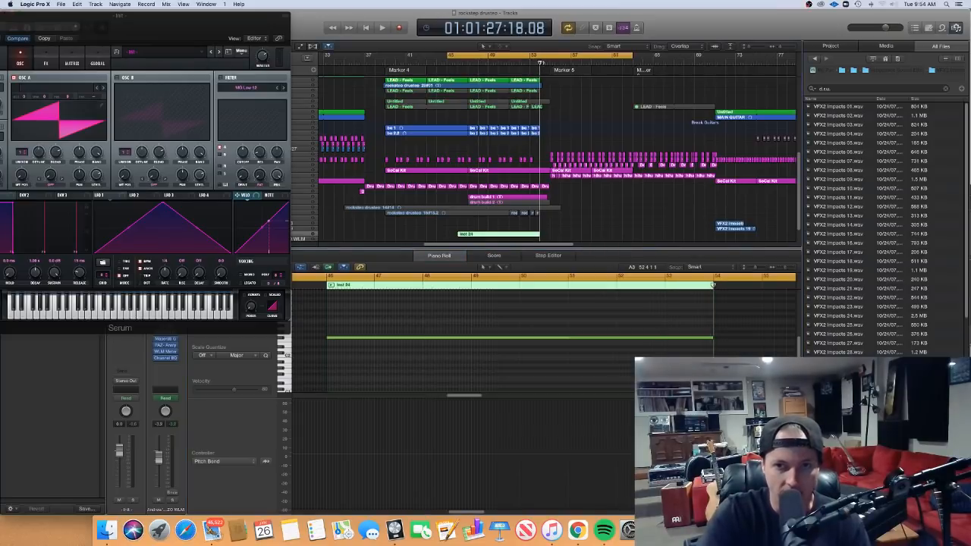
drag(540, 64, 470, 69)
drag(167, 28, 694, 152)
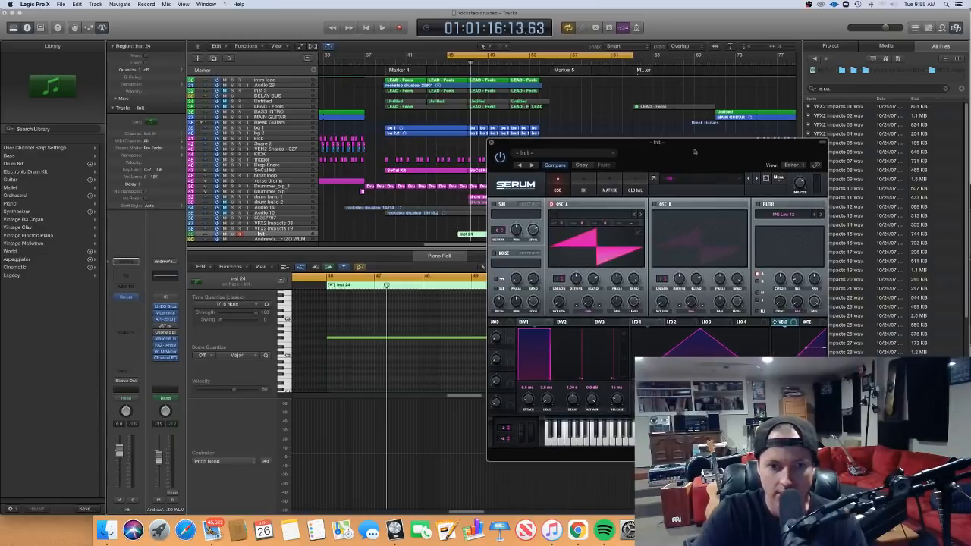
click(224, 234)
click(492, 143)
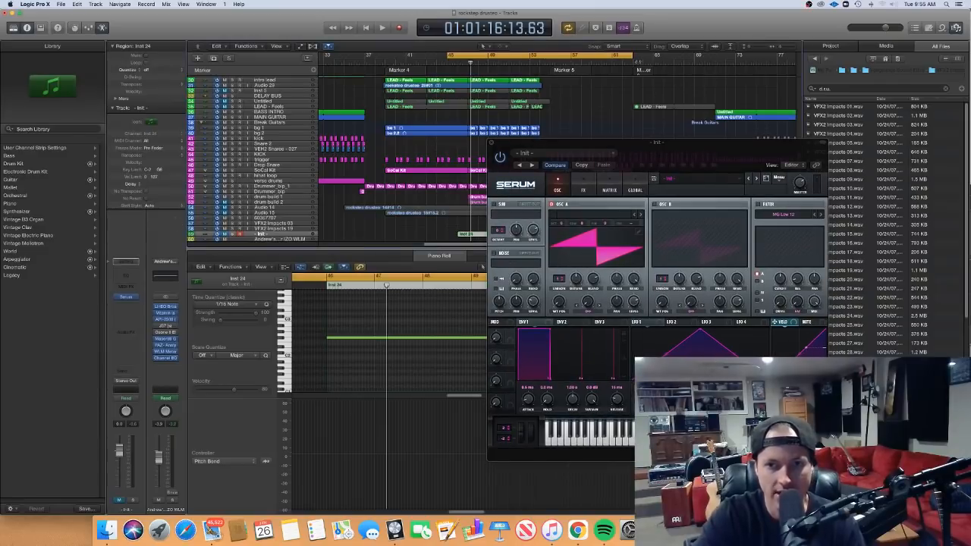
drag(655, 142, 701, 223)
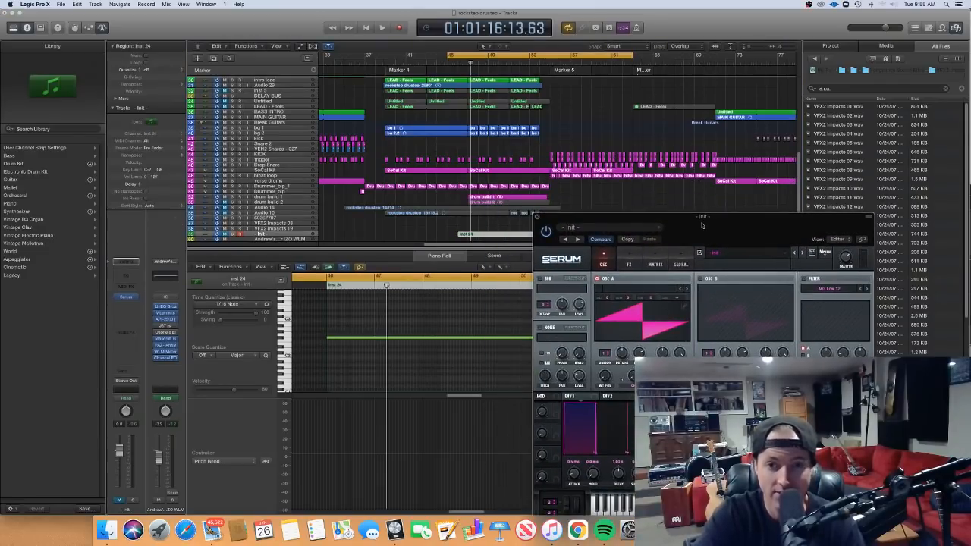
key(space)
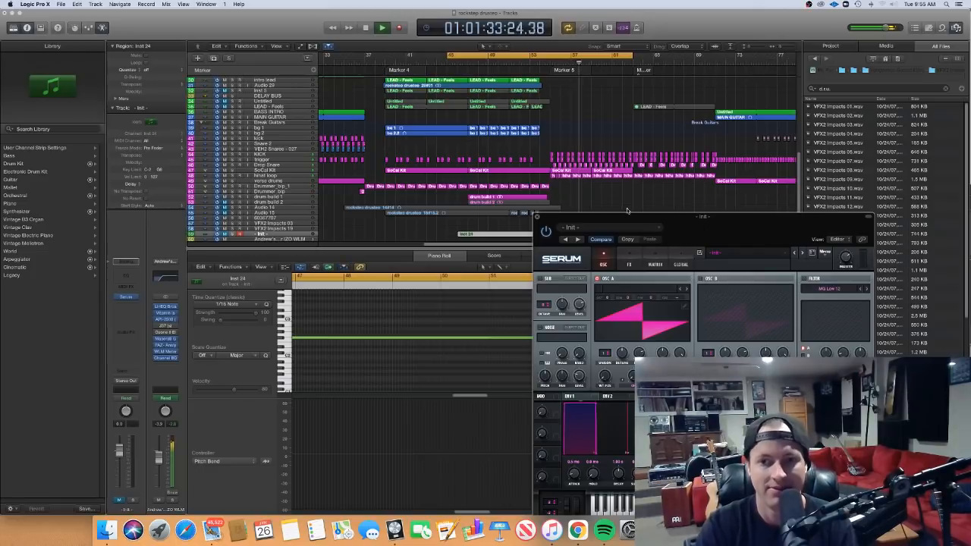
key(space)
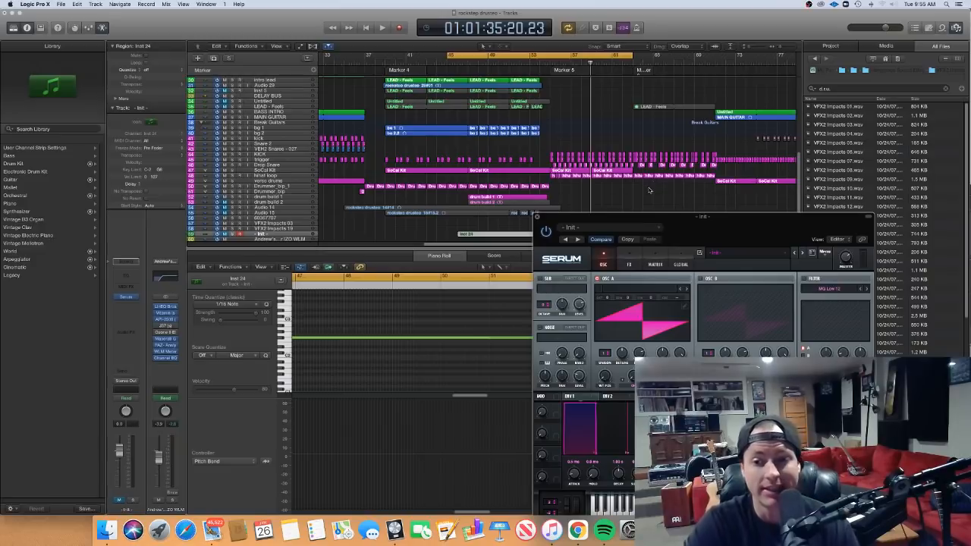
Step: Close the Serum window and unmute the Init track
drag(710, 230, 672, 155)
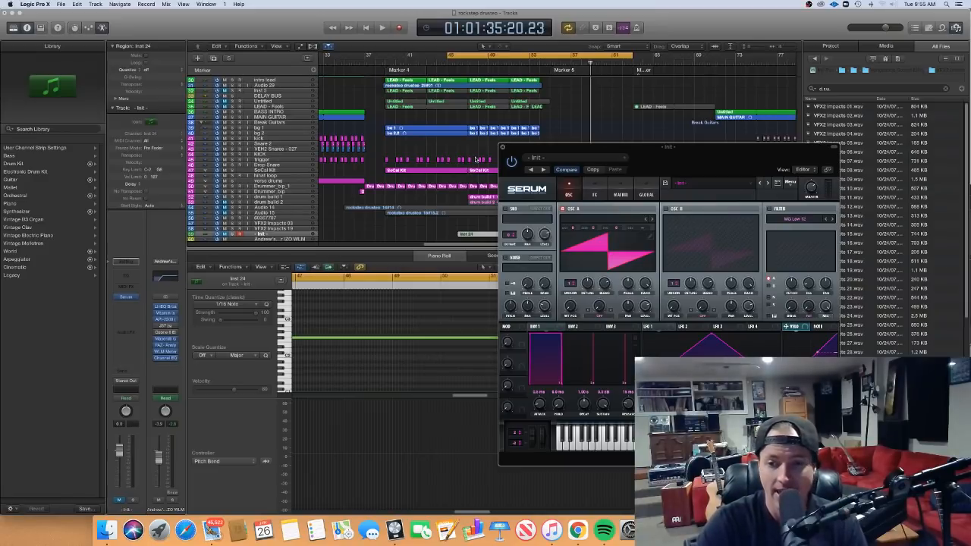
drag(546, 148, 534, 145)
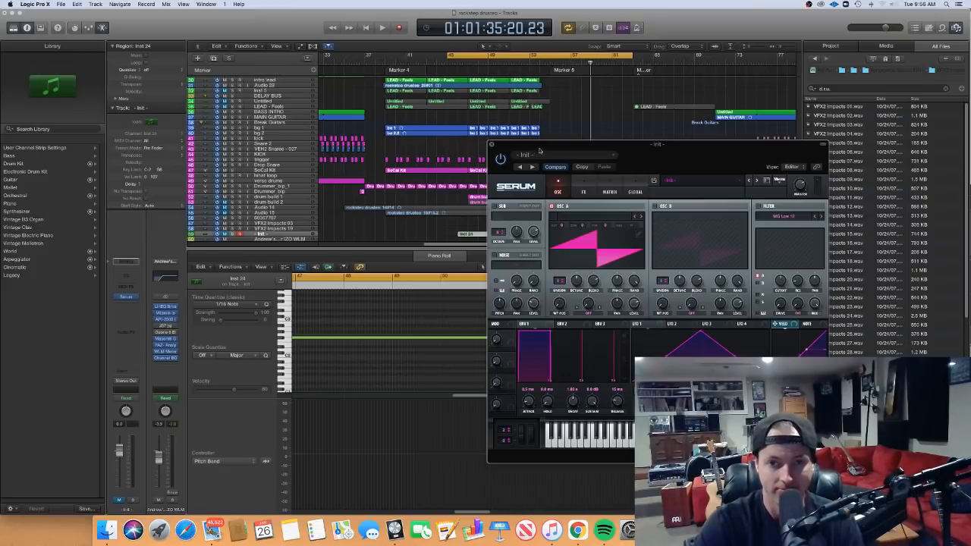
click(492, 144)
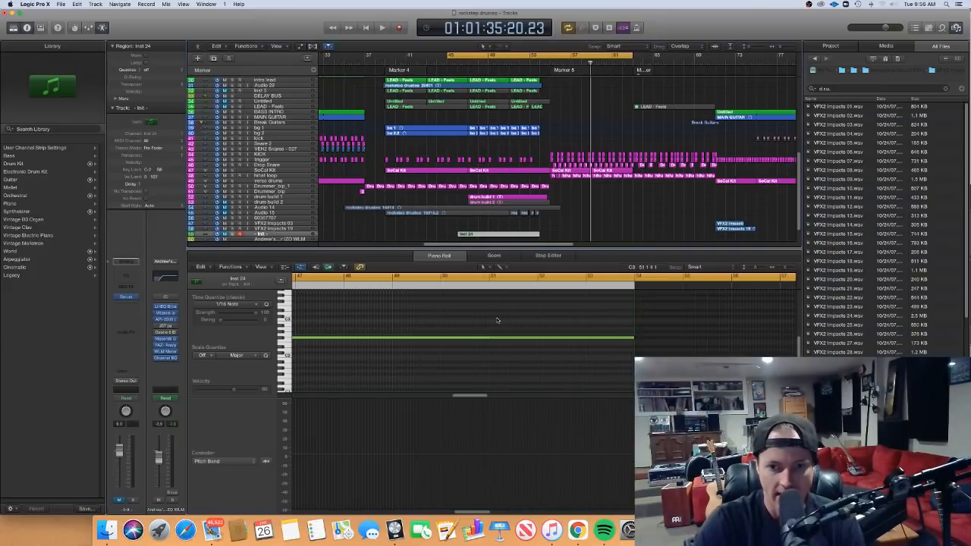
click(224, 238)
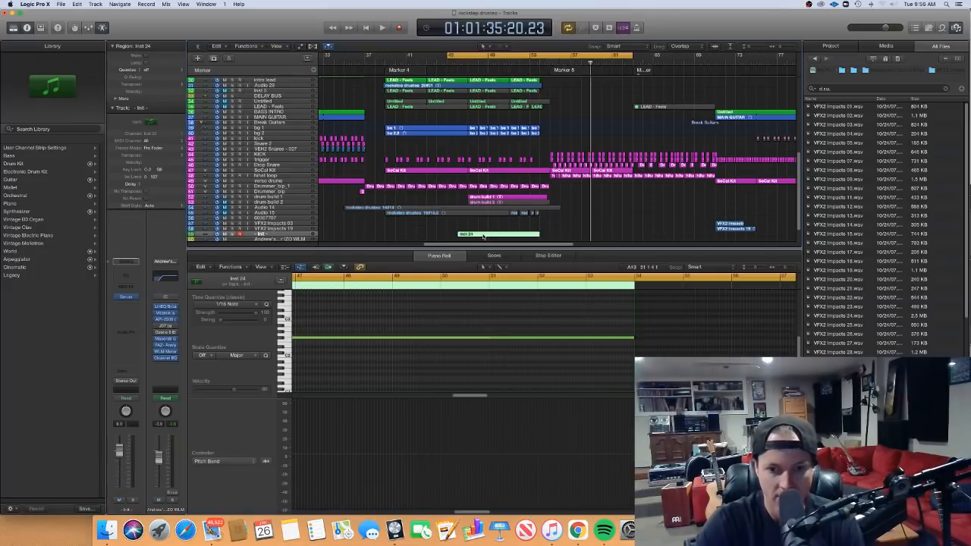
Step: Reopen Serum and load the Chipmunk 2 wavetable from Cymatics - Animals for Serum - Gold Edition Wavetables into OSC A
click(126, 297)
drag(606, 144, 413, 80)
click(410, 154)
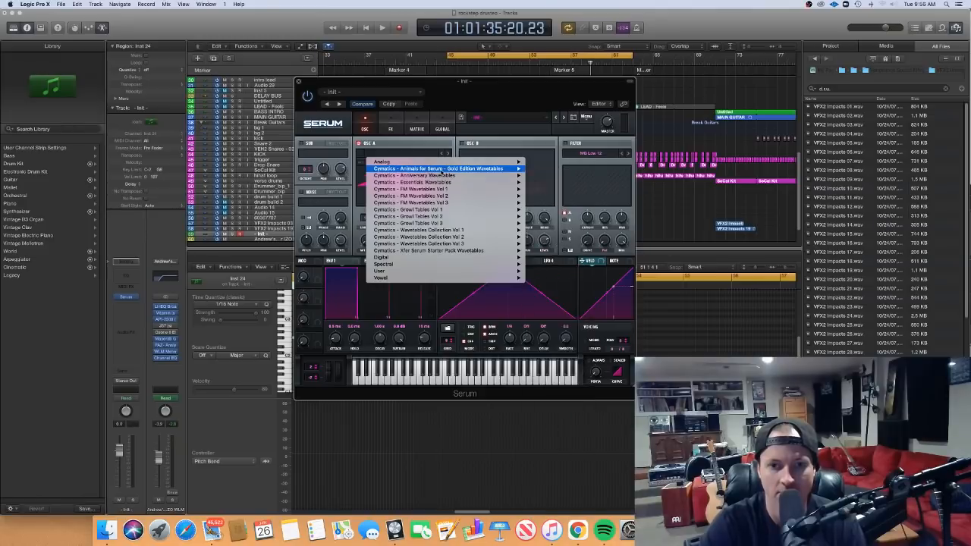
mouse_move(455, 168)
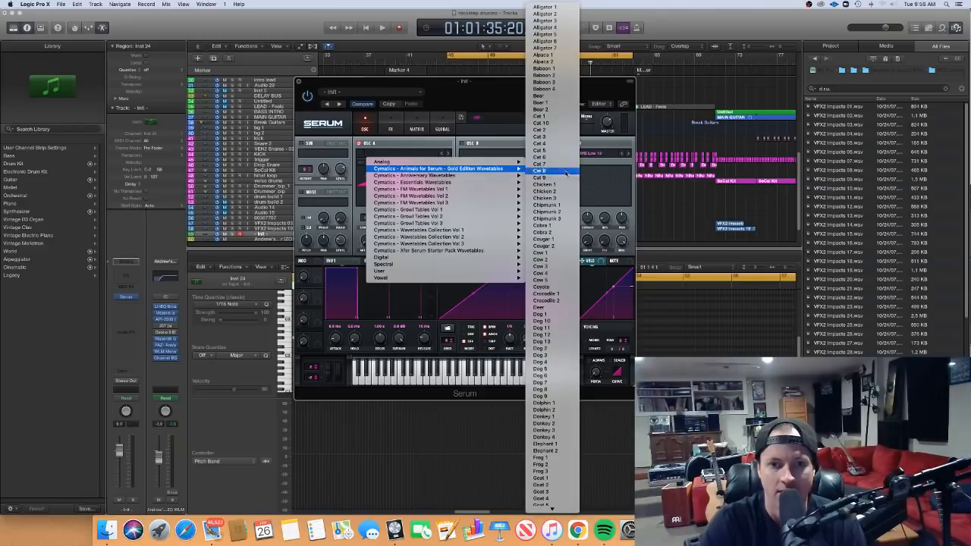
click(569, 212)
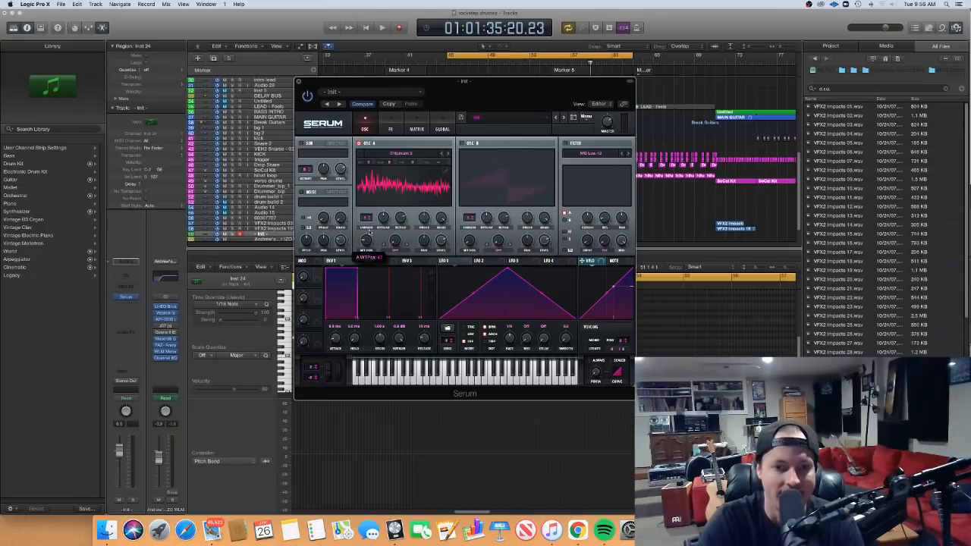
Step: Solo the Init track and shift the cycle range one bar later so it starts at bar 46
click(233, 234)
key(space)
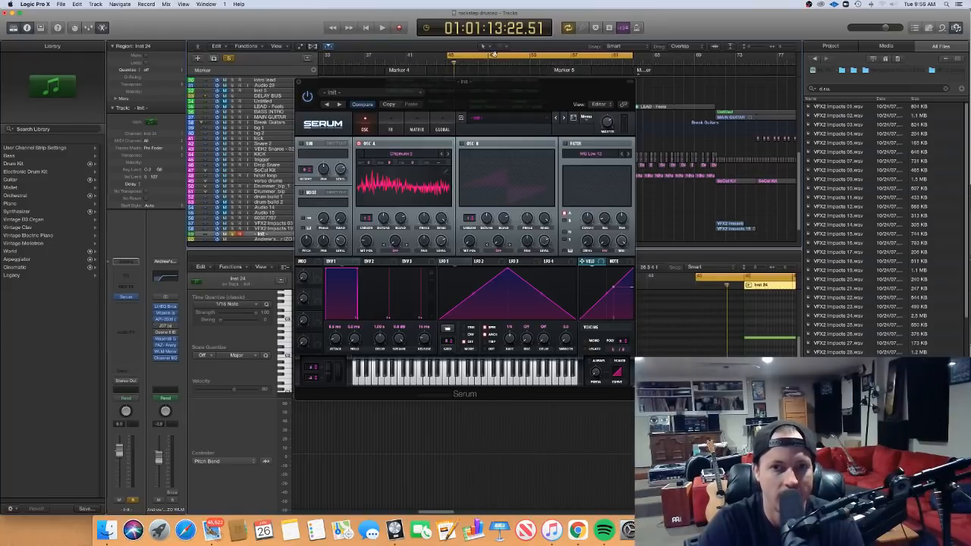
drag(493, 54, 501, 55)
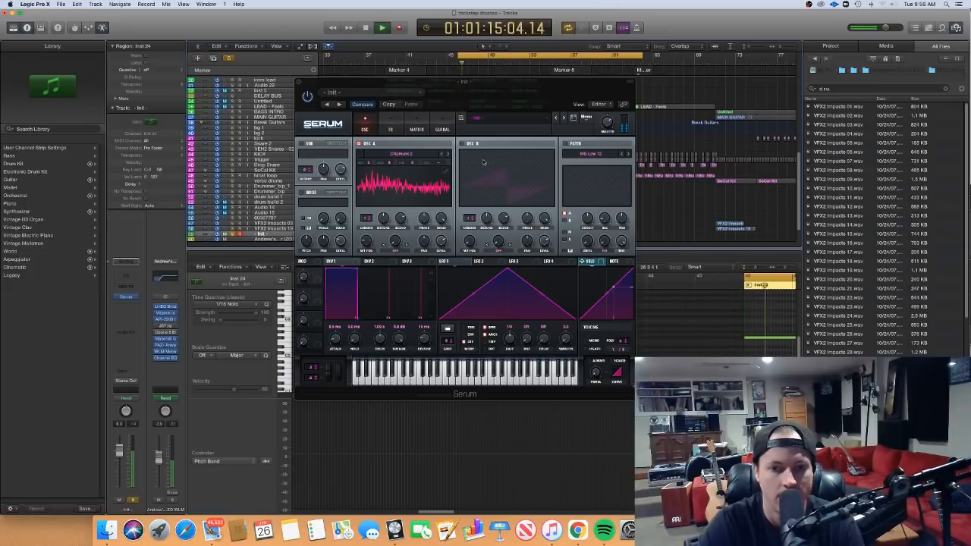
Step: Adjust OSC A's wavetable position while listening to the soloed track, and stop playback
mouse_move(366, 241)
mouse_down()
mouse_move(369, 227)
mouse_move(365, 242)
mouse_up()
key(space)
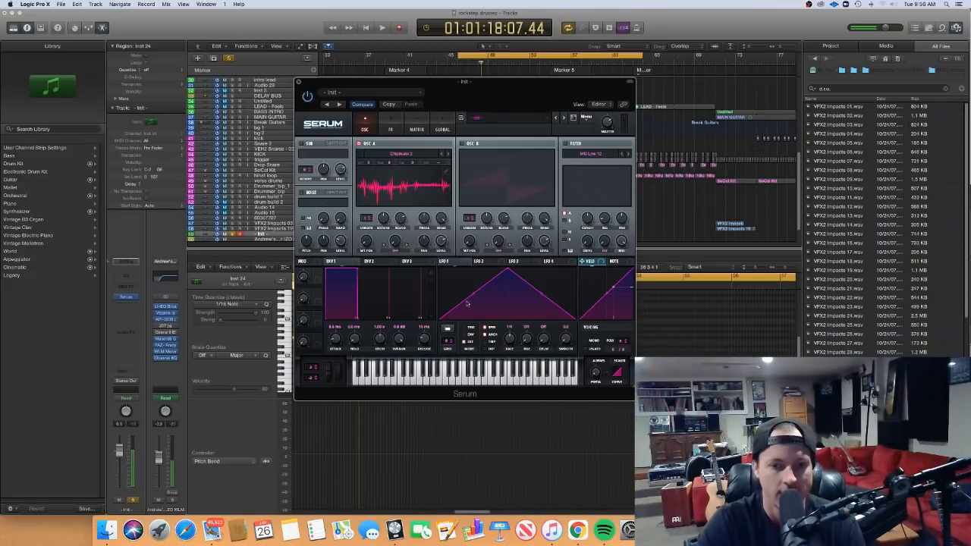
Step: Reshape LFO 1 into a single rising exponential curve and set its mode to Trig
drag(508, 271, 599, 255)
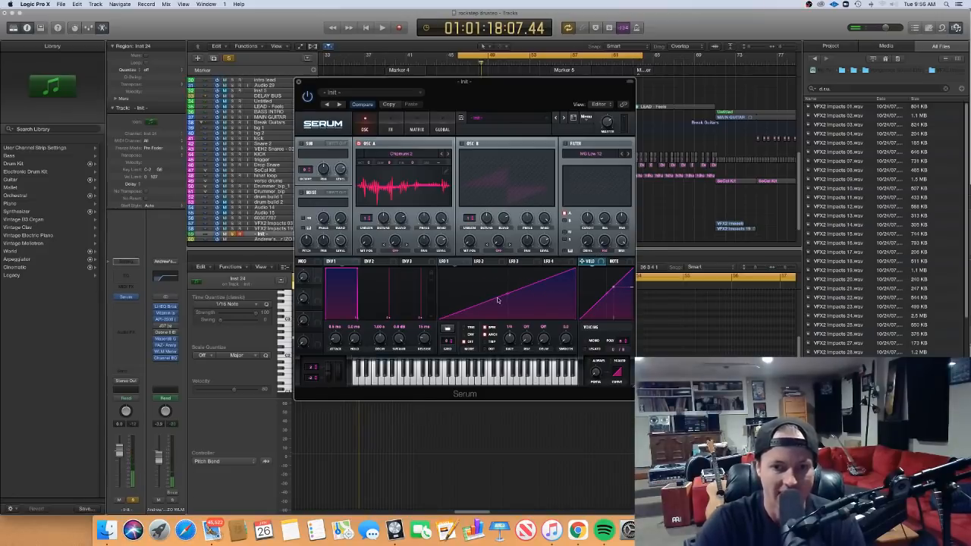
drag(505, 296, 509, 304)
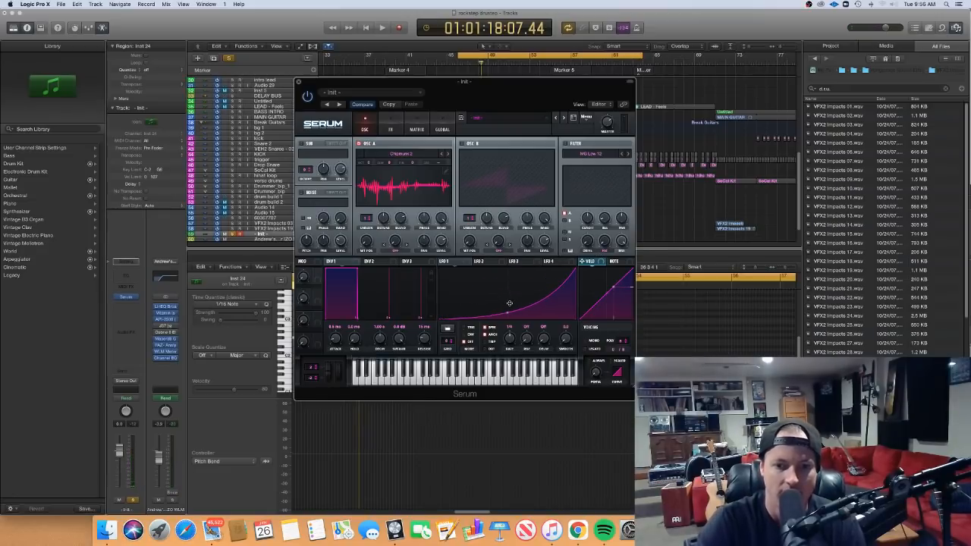
mouse_move(465, 335)
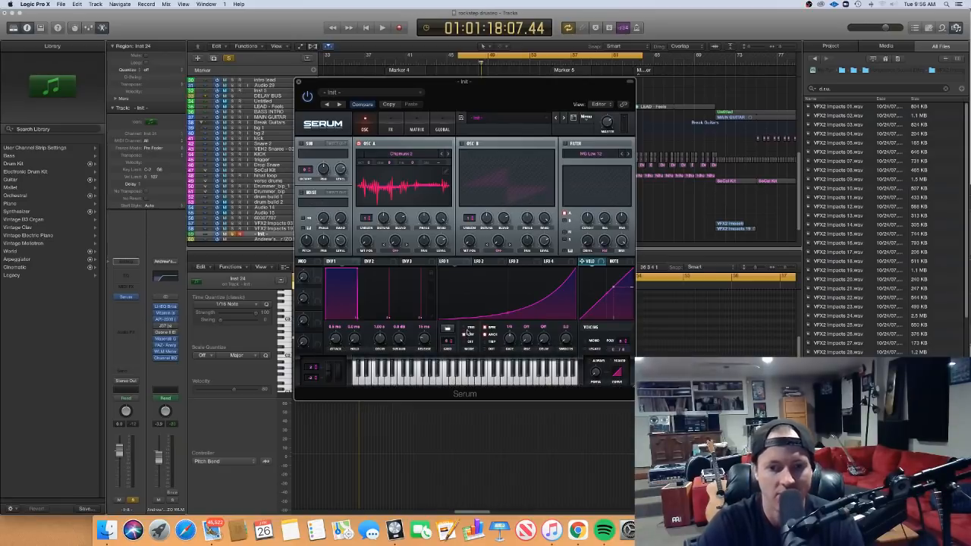
click(465, 329)
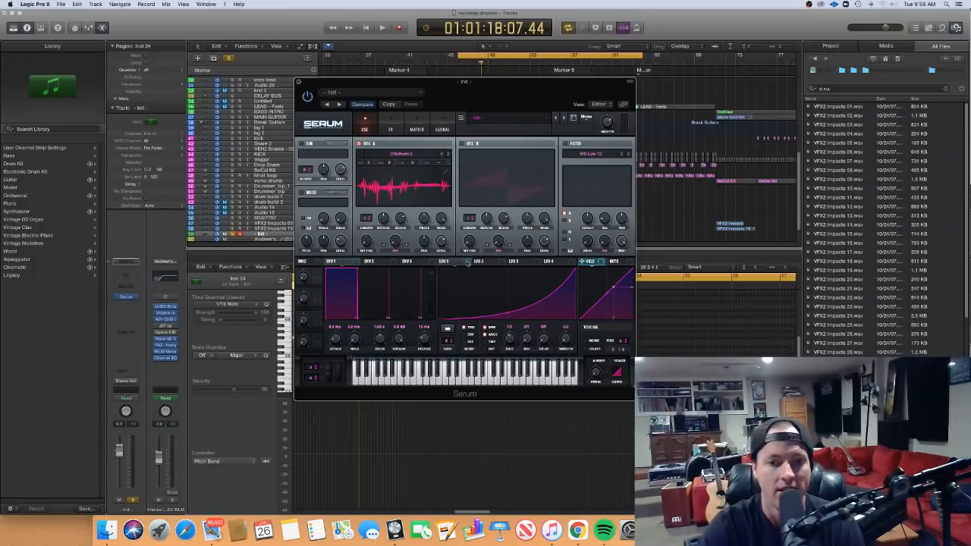
Step: Assign LFO 1 to OSC A's wavetable position and audition the modulation on the soloed track
drag(467, 262, 370, 257)
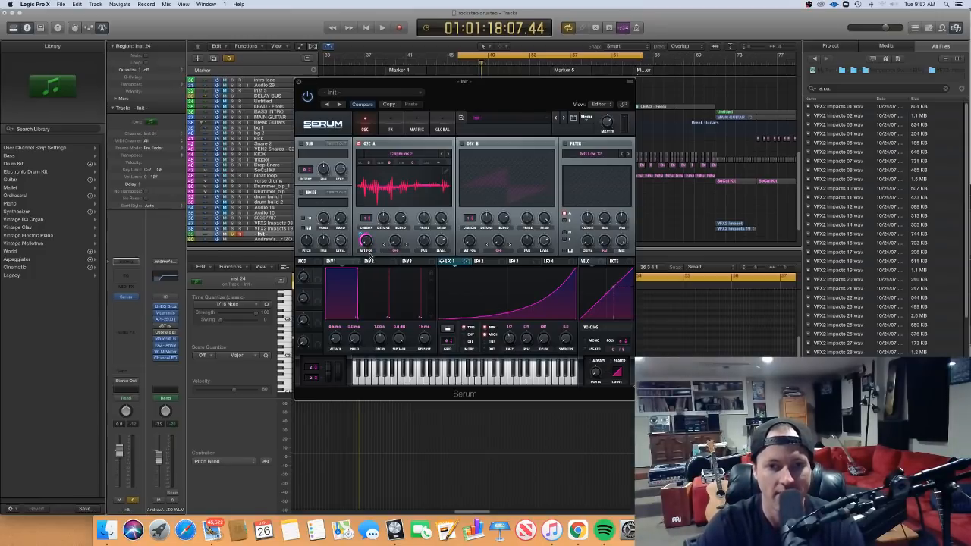
key(space)
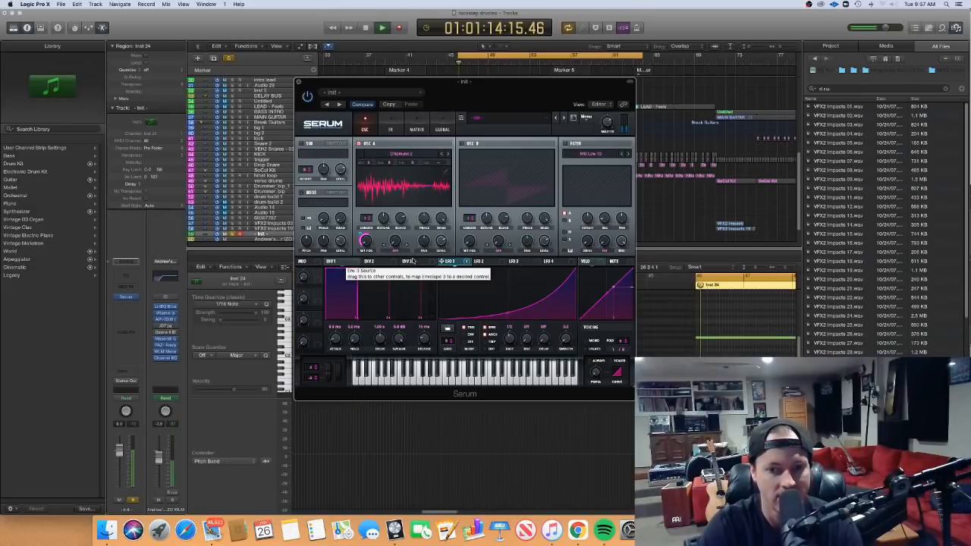
key(space)
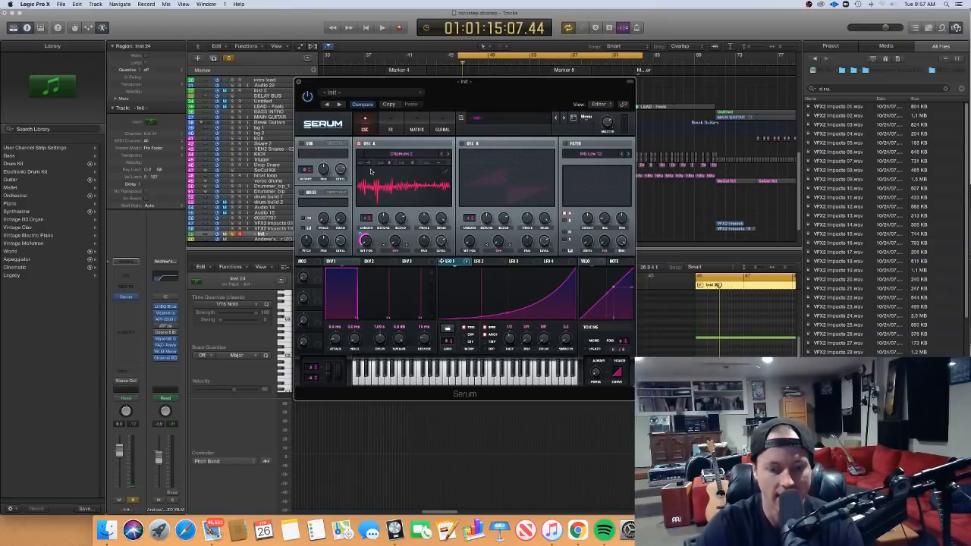
Step: Assign LFO 1 to OSC A's level, audition the swell, and make the LFO 1 curve's rise less steep
key(space)
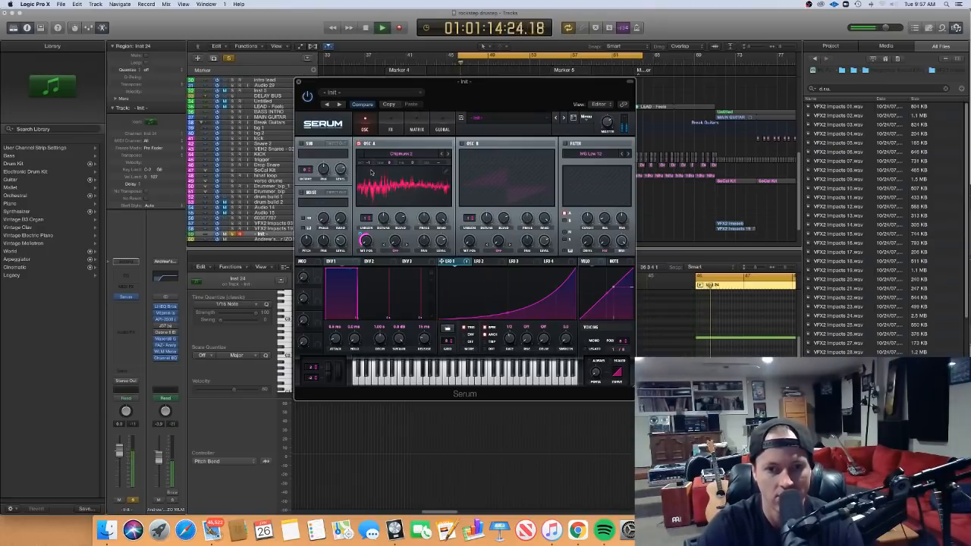
key(space)
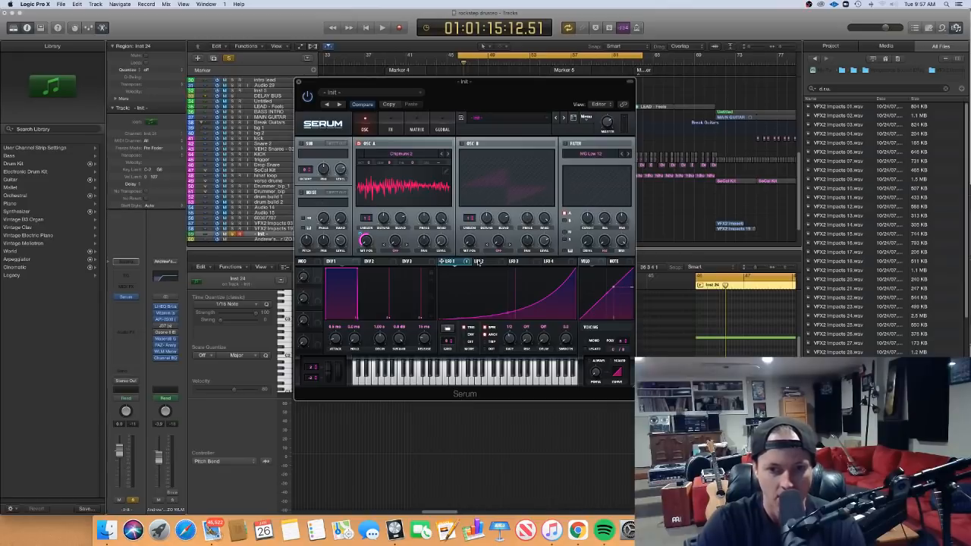
drag(466, 261, 439, 240)
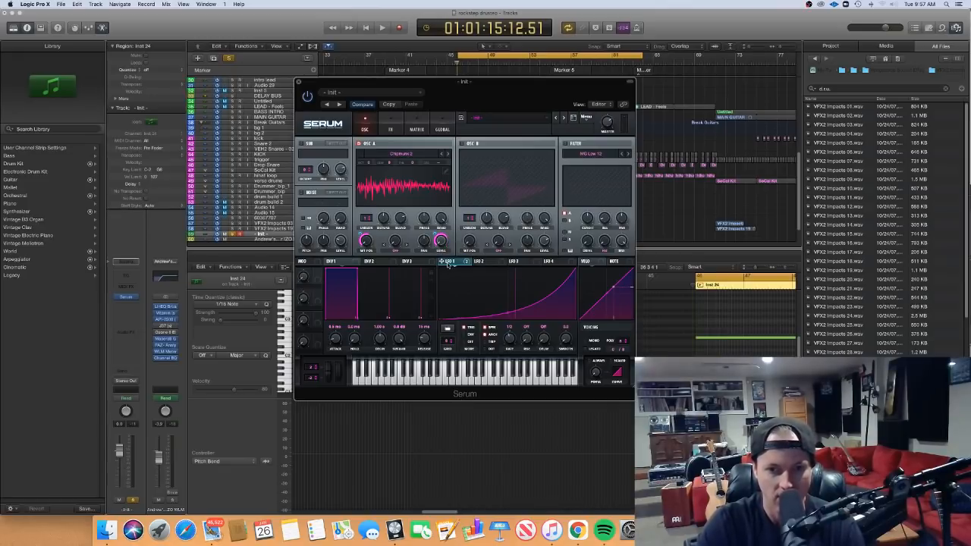
key(space)
mouse_move(448, 265)
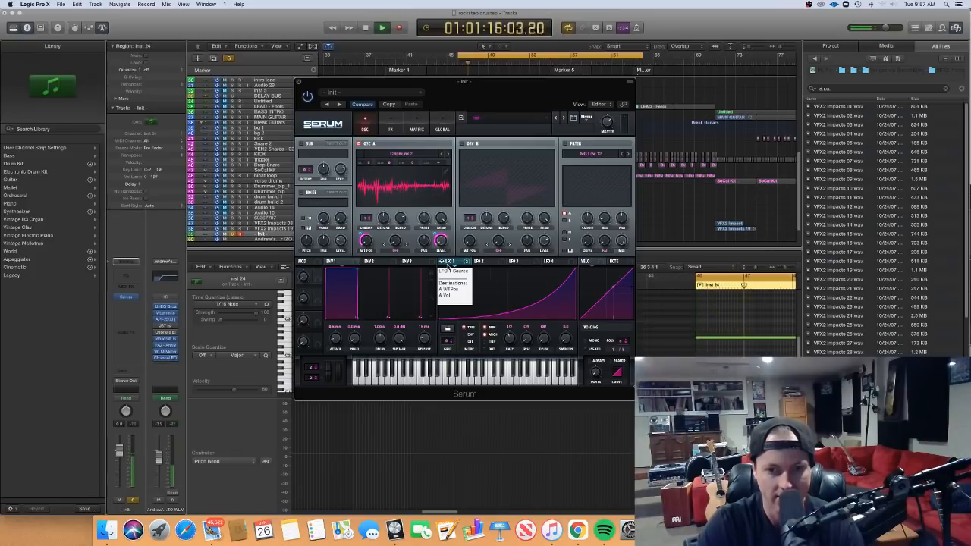
key(space)
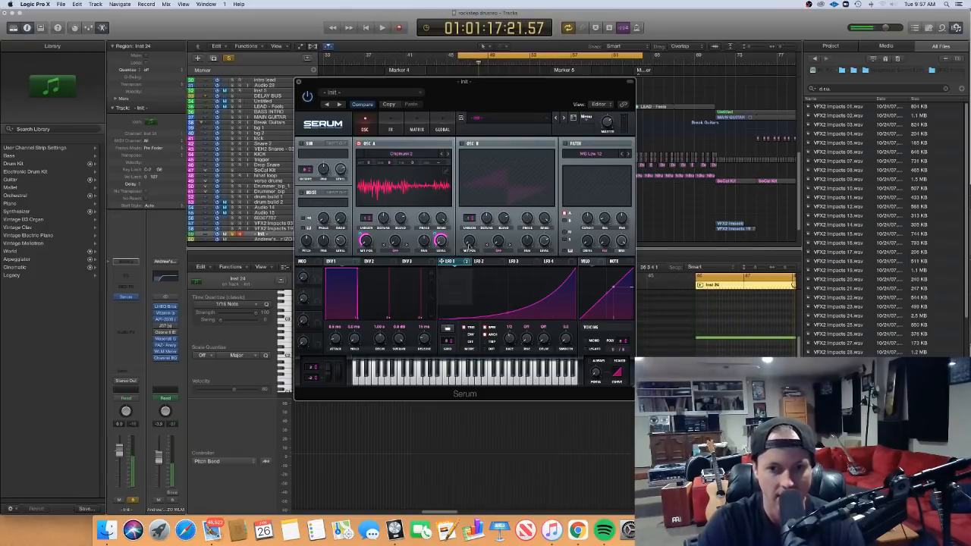
drag(507, 314, 503, 308)
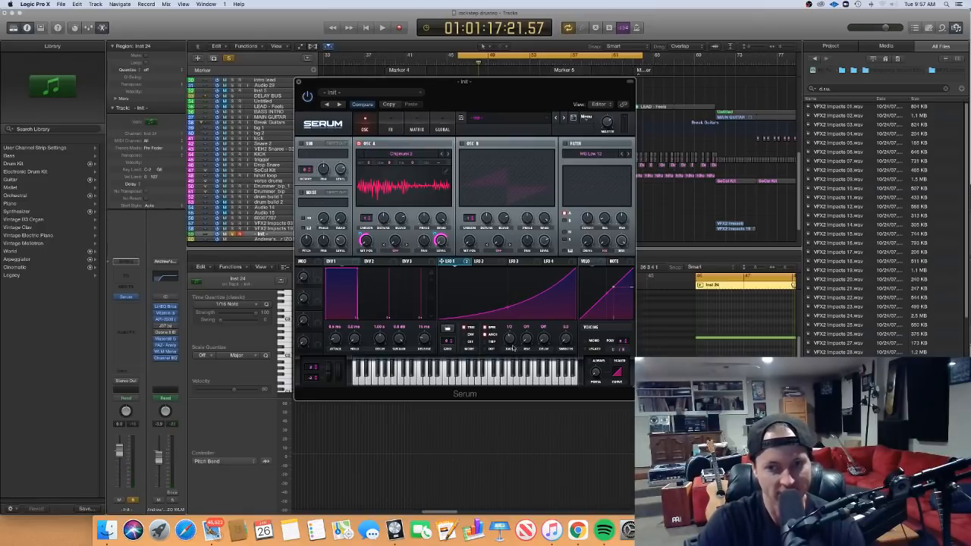
Step: Enable OSC B, load the SawRounded wavetable into it, and start playback to hear it
click(461, 144)
click(498, 154)
mouse_move(531, 169)
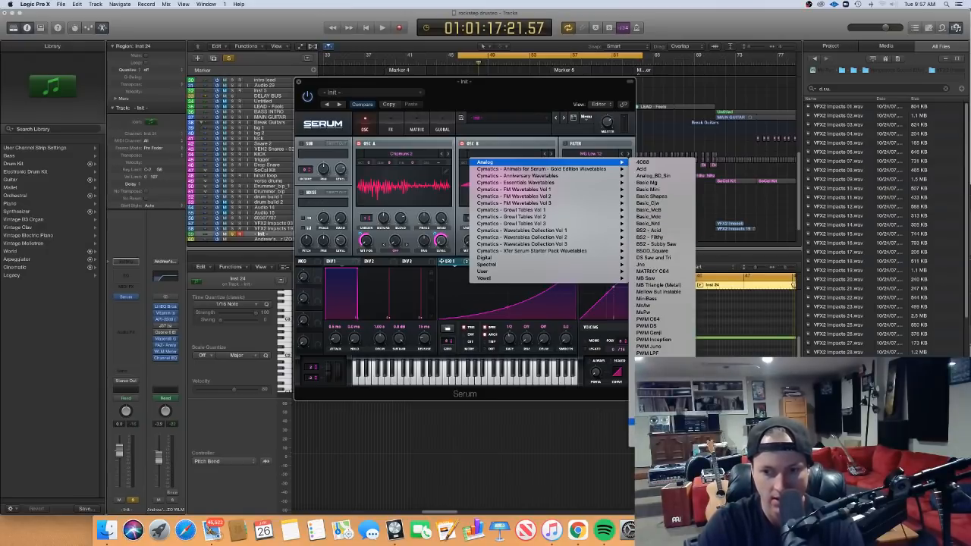
click(653, 421)
key(space)
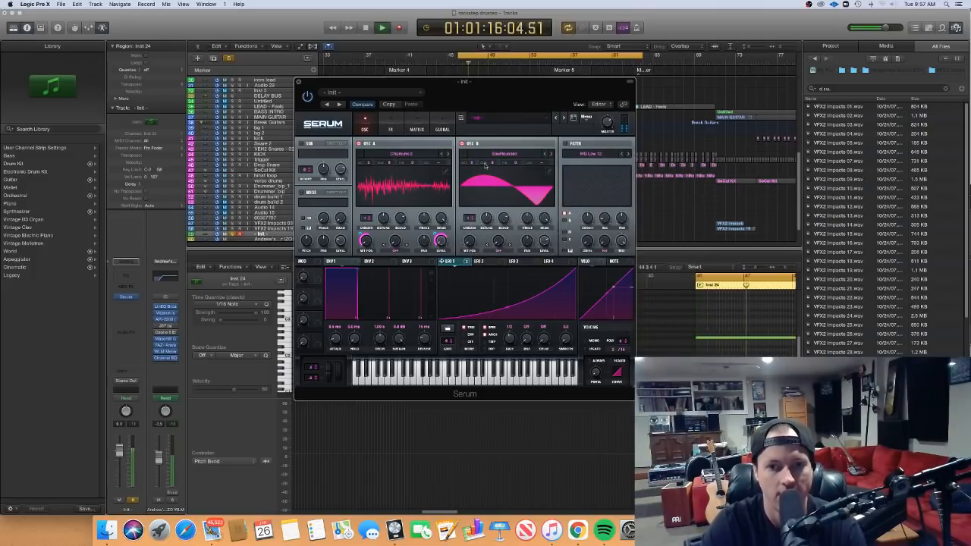
Step: Modulate OSC B's wavetable position and level with LFO 1, stopping playback
mouse_move(469, 241)
mouse_down()
mouse_move(470, 199)
mouse_move(469, 235)
mouse_up()
key(space)
drag(545, 244, 546, 258)
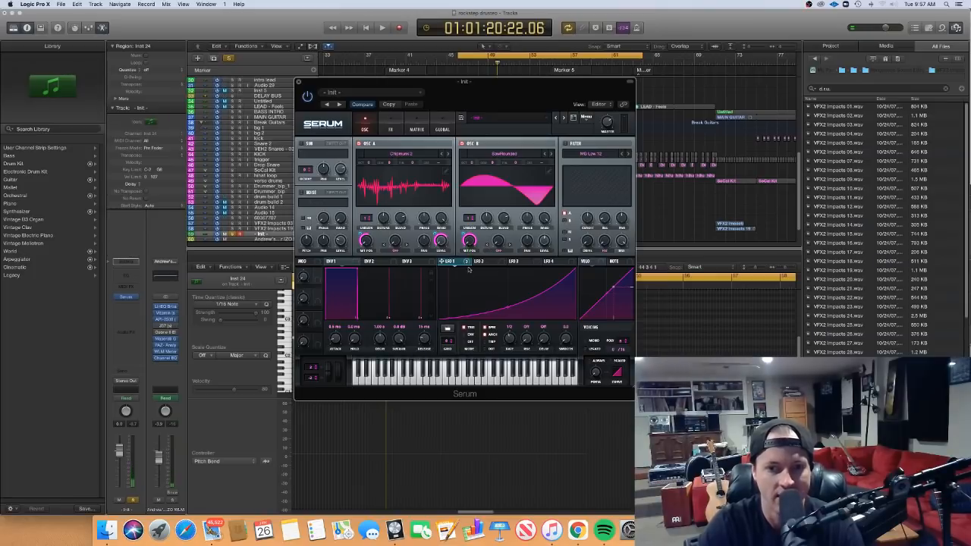
drag(536, 255, 544, 241)
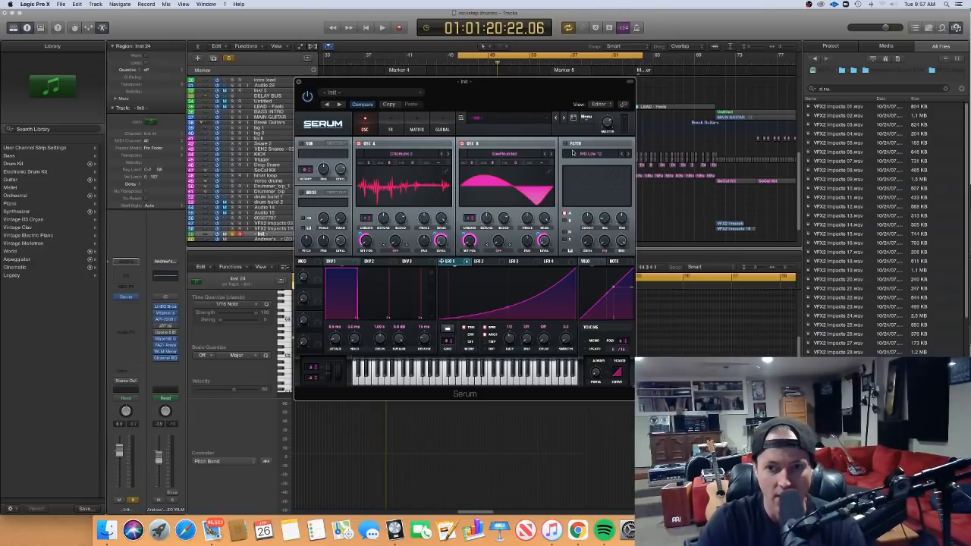
Step: Enable the filter and set its type to MG Low 24
click(565, 143)
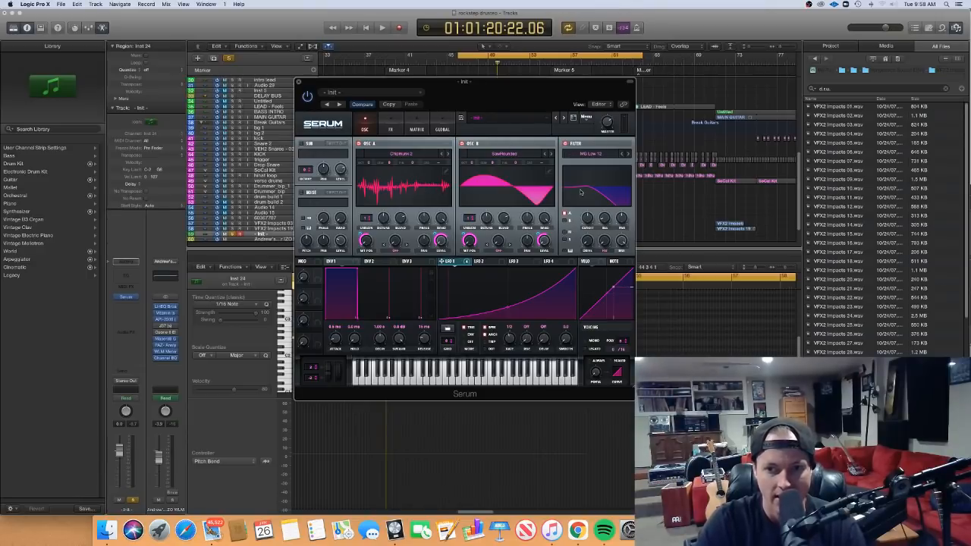
click(592, 154)
mouse_move(588, 163)
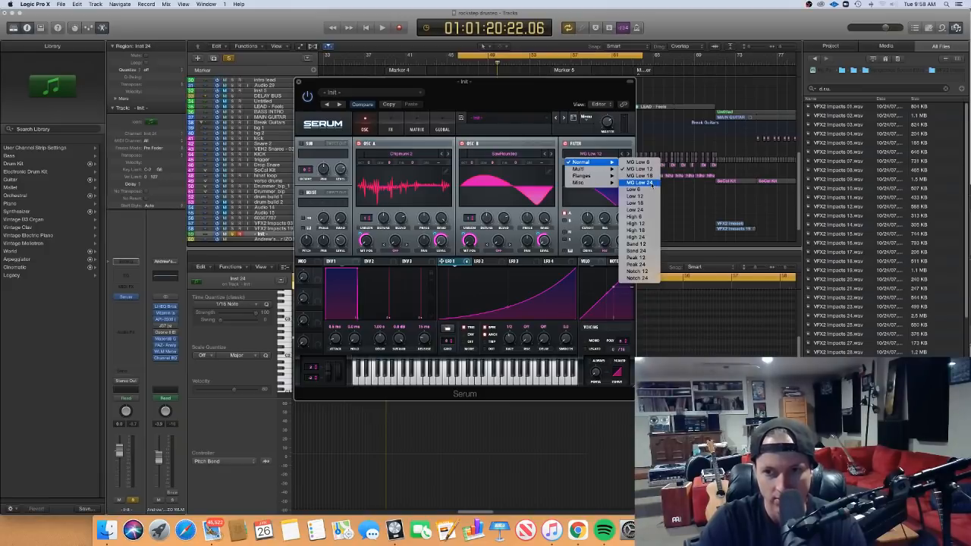
click(650, 184)
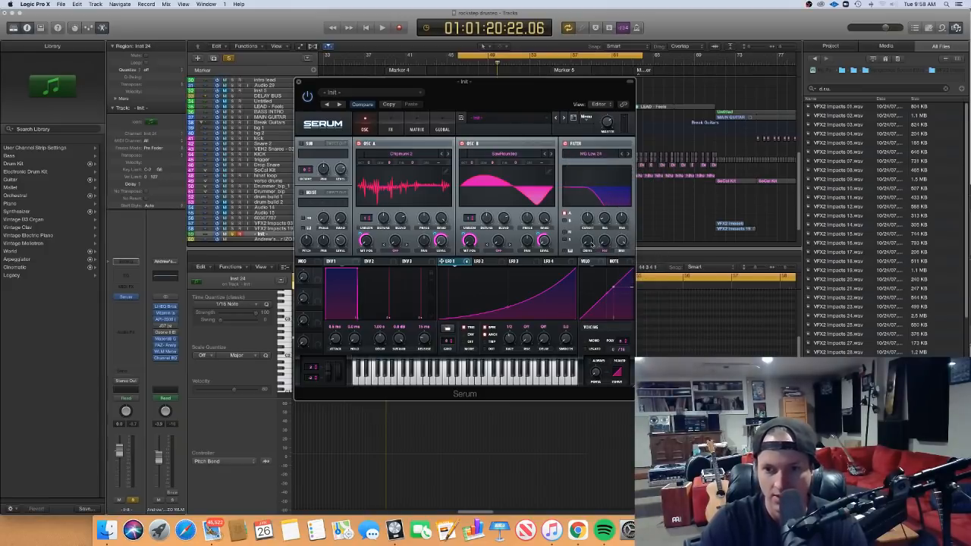
Step: Shape the low-pass filter, route both oscillators through it, assign LFO 1 to its cutoff, and audition the sweep
mouse_move(606, 222)
drag(607, 203, 605, 190)
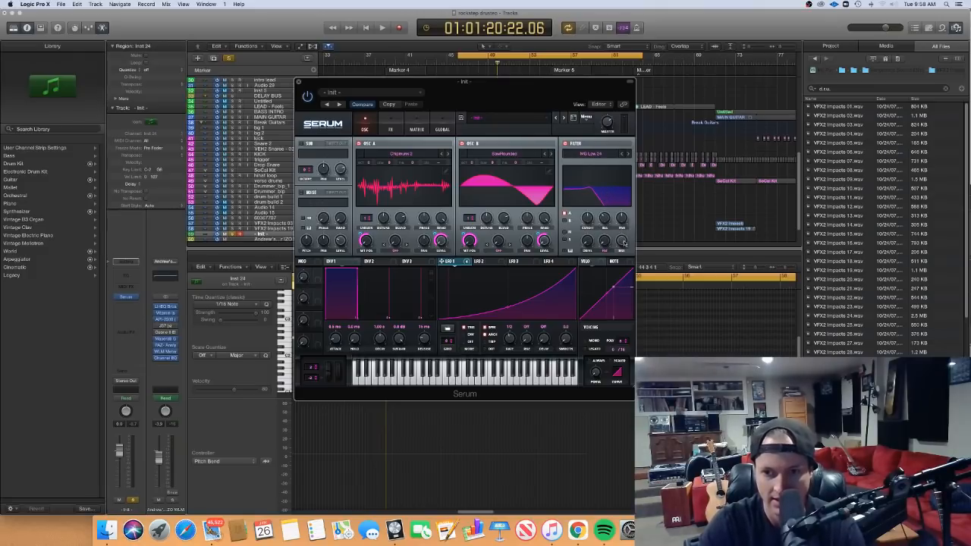
drag(622, 241, 586, 241)
drag(575, 205, 578, 206)
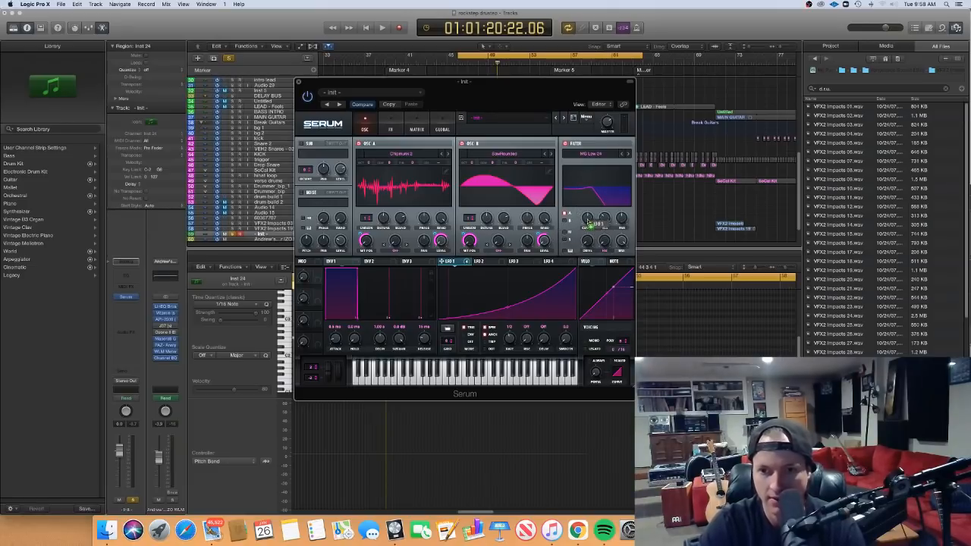
key(space)
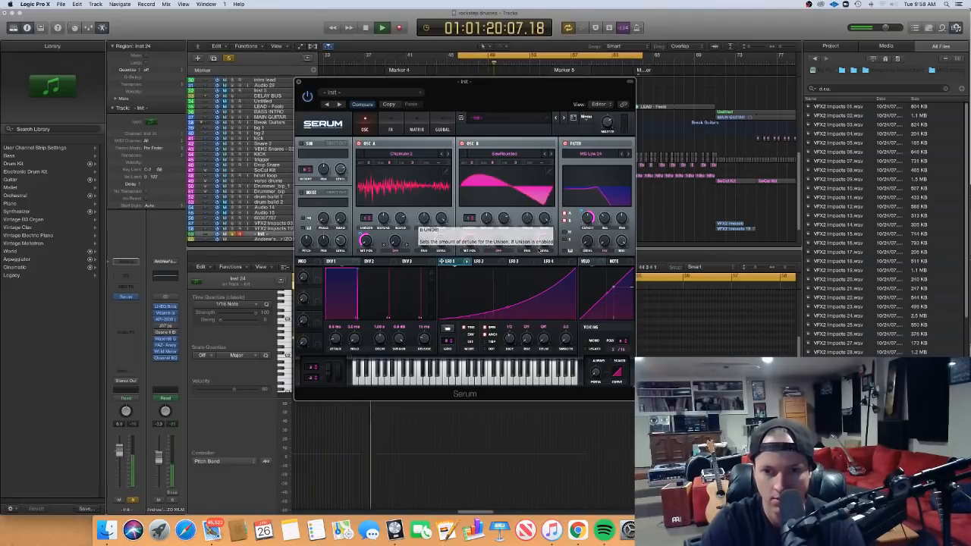
key(space)
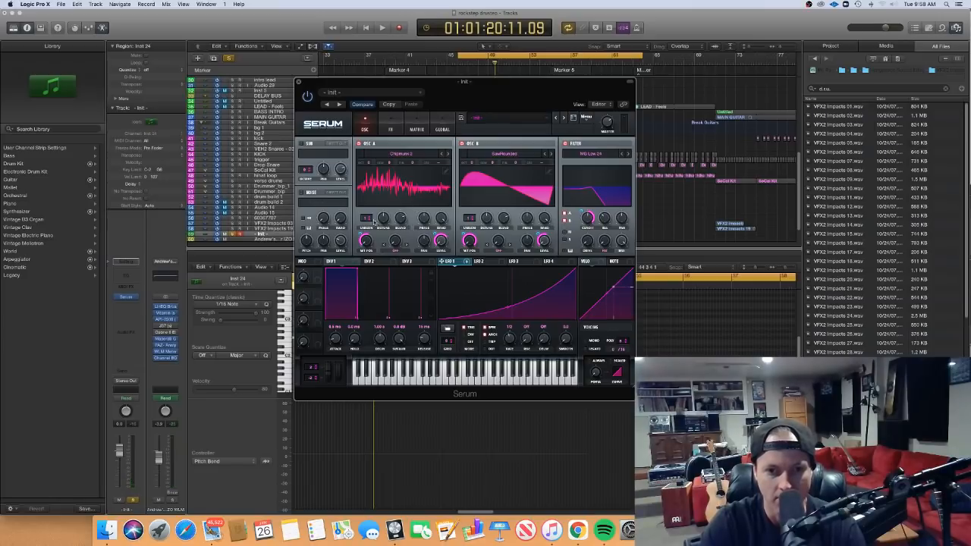
Step: Raise OSC B's unison voices, modulate its detune with LFO 1, and audition the thicker sound
drag(366, 218, 366, 220)
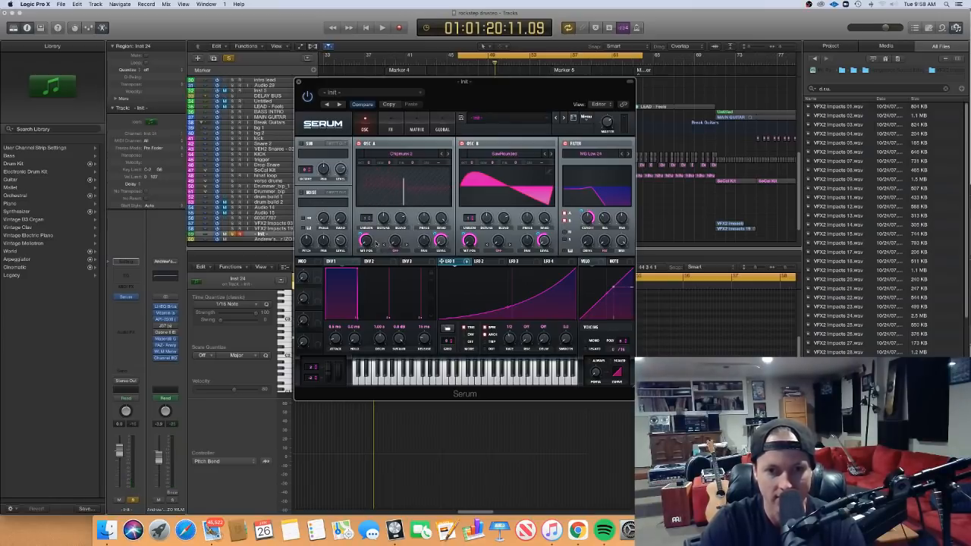
mouse_move(468, 218)
mouse_down()
mouse_move(471, 196)
mouse_move(499, 218)
mouse_move(488, 231)
mouse_move(490, 259)
mouse_move(487, 219)
mouse_up()
key(space)
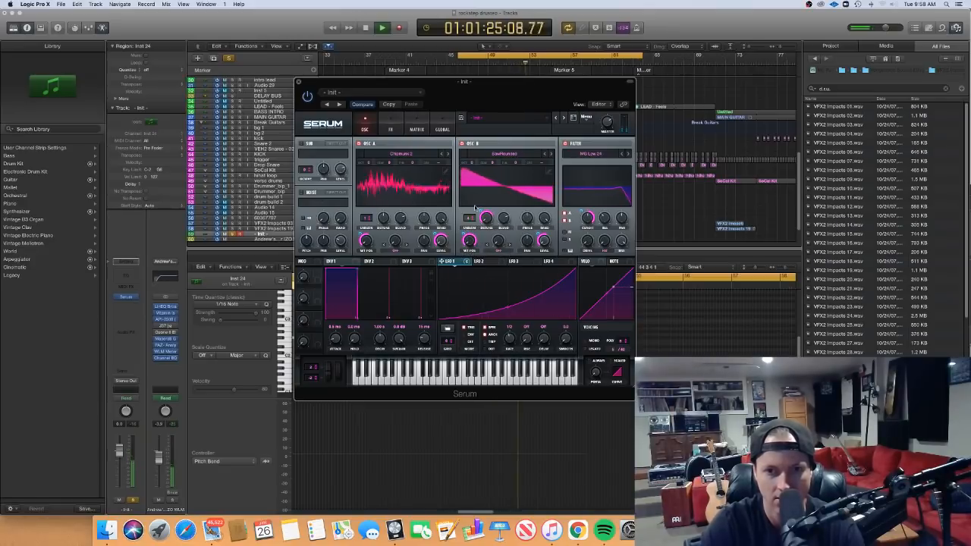
key(space)
Step: Enable the Hyper/Dimension effect and assign LFO 1 to both its Hyper and Dimension mix amounts
click(391, 126)
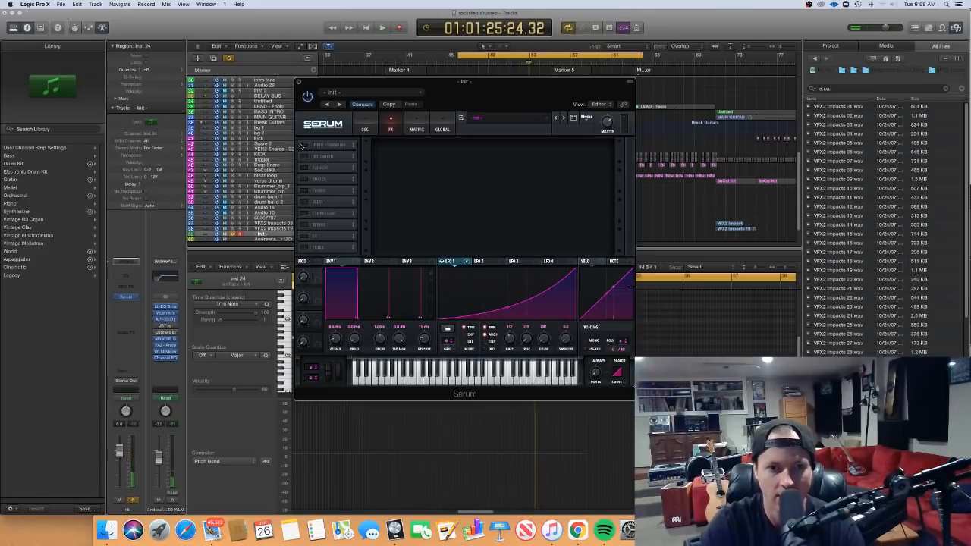
click(302, 145)
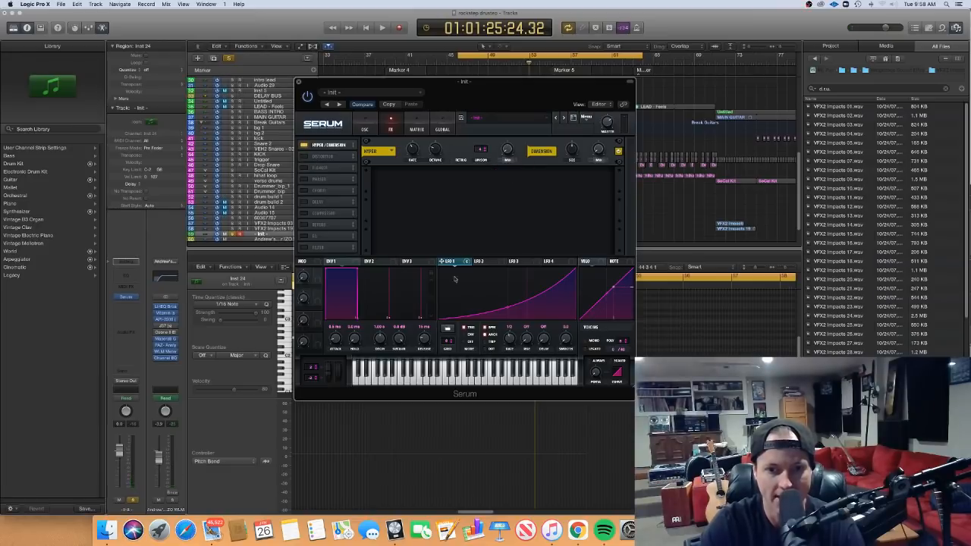
drag(455, 280, 505, 152)
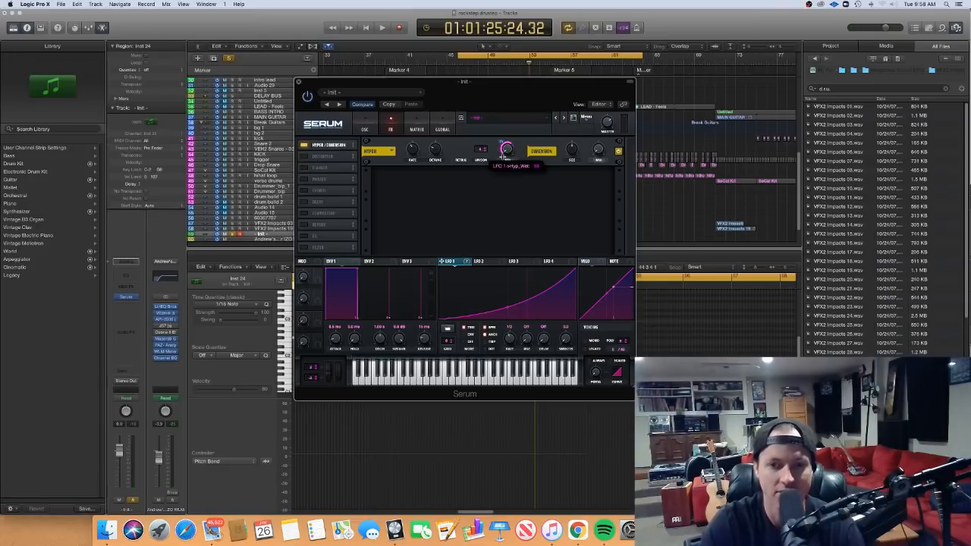
click(366, 128)
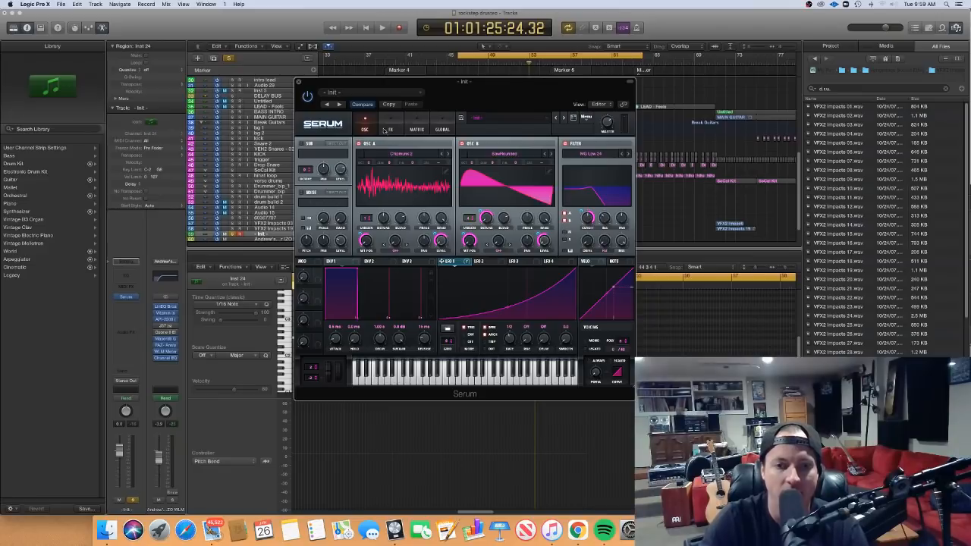
click(392, 124)
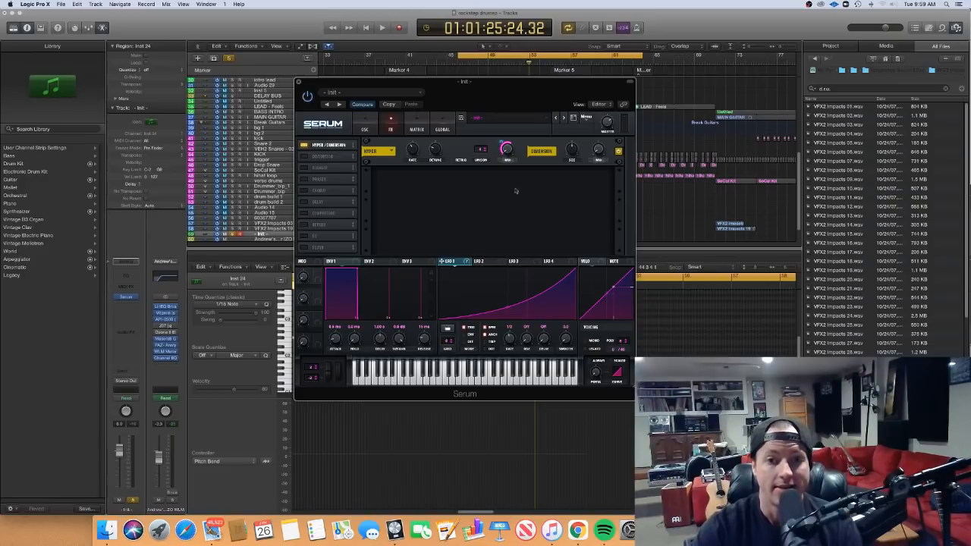
key(space)
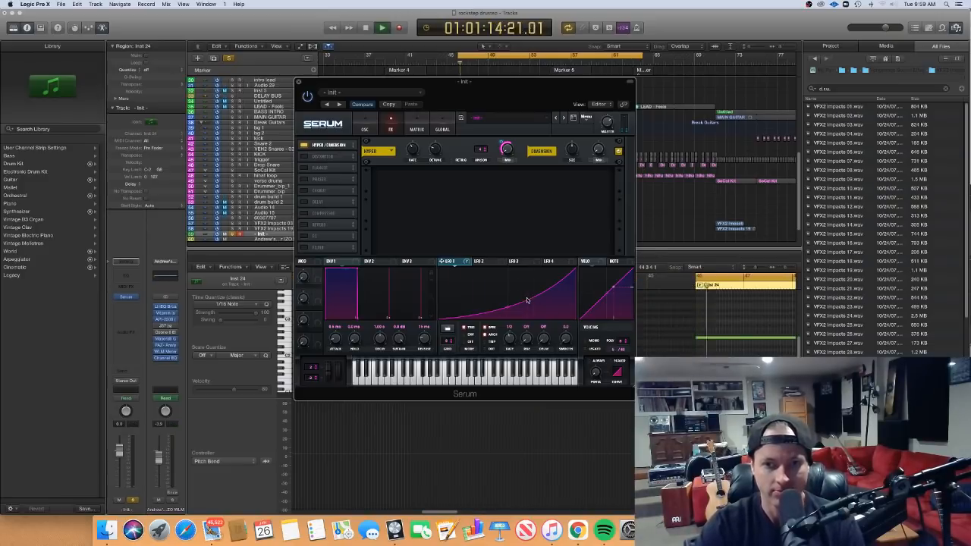
key(space)
drag(446, 262, 592, 150)
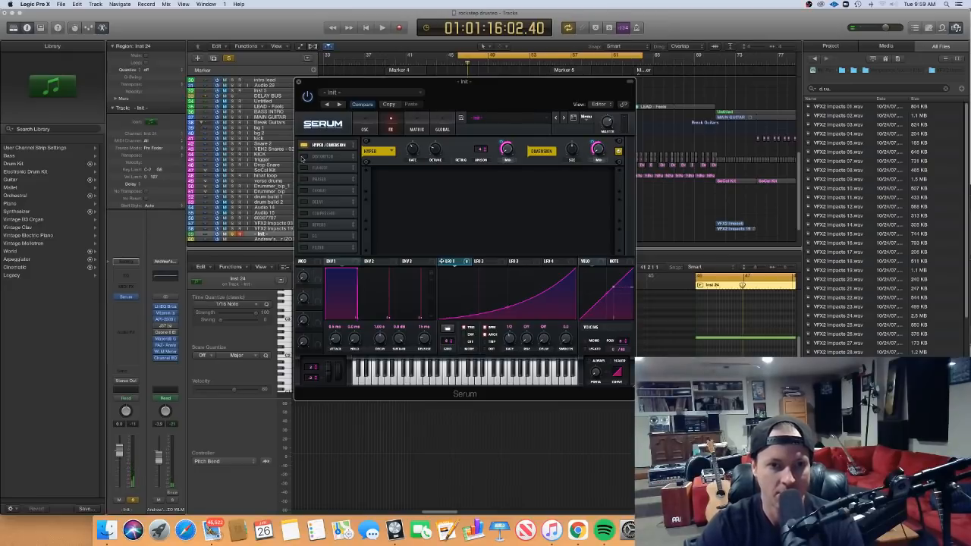
Step: Enable the Distortion effect and assign LFO 1 to its mix and drive
click(303, 156)
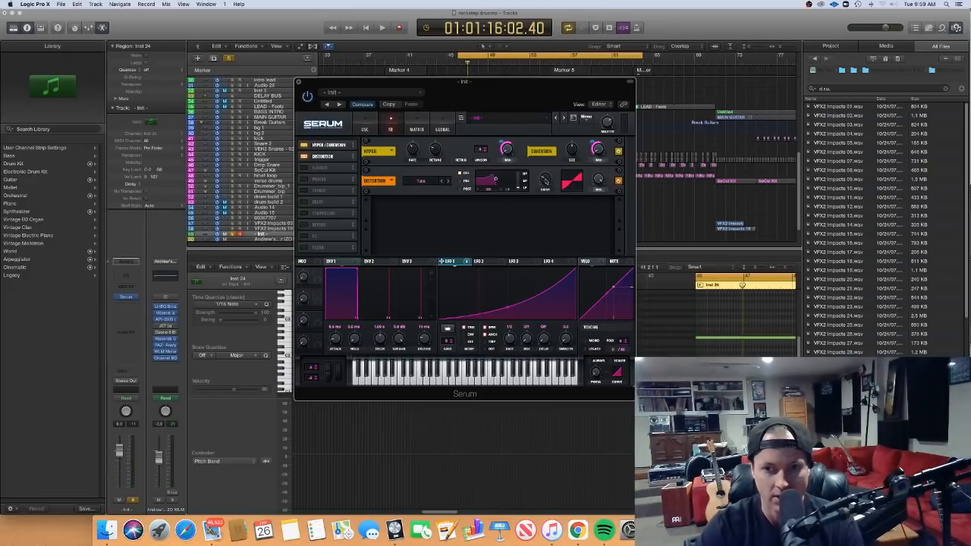
drag(462, 266, 598, 181)
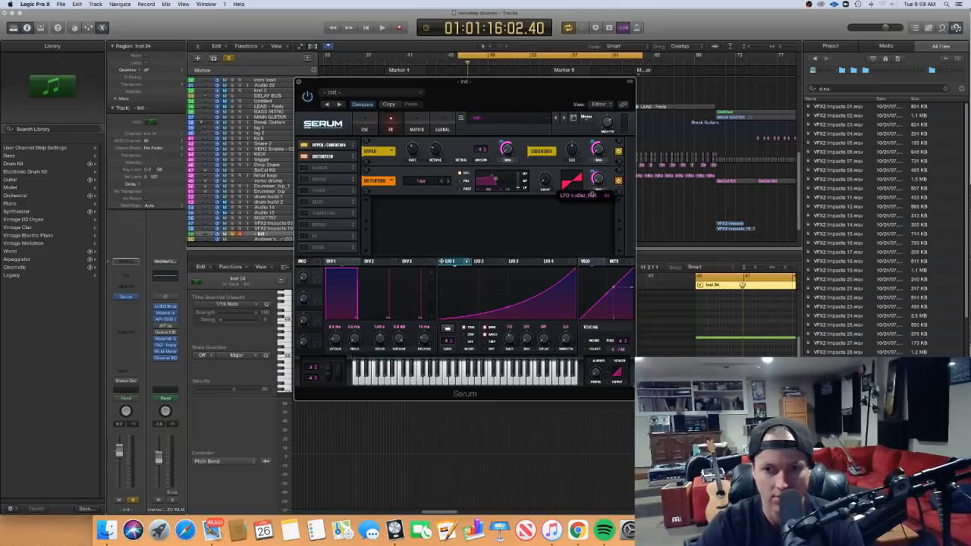
drag(464, 265, 541, 182)
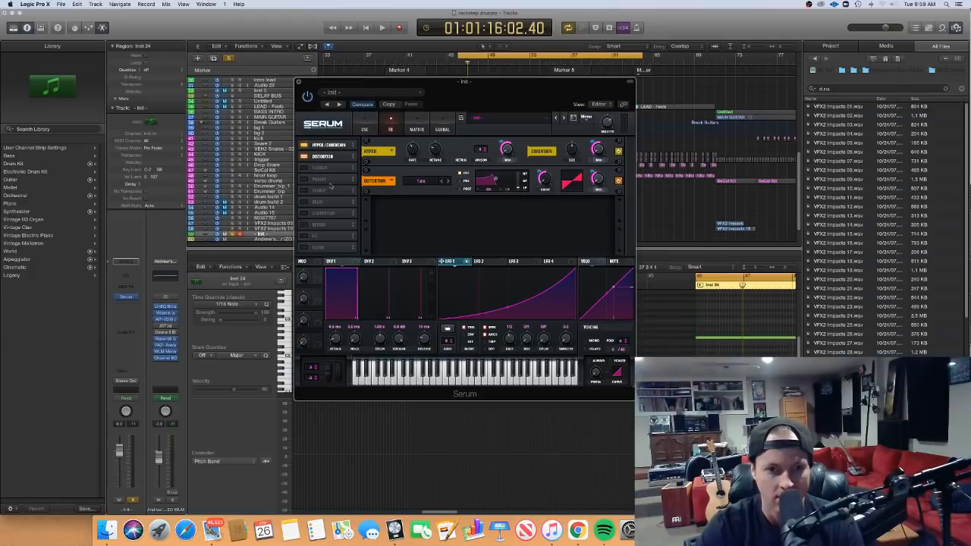
Step: Enable the Compressor effect and adjust its threshold and gain while listening to the build-up
click(321, 214)
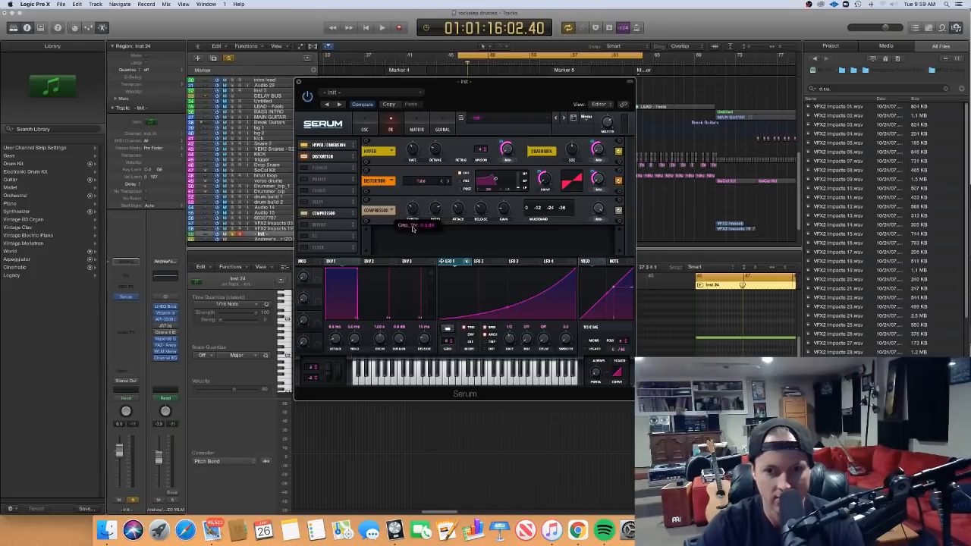
key(space)
drag(412, 209, 414, 177)
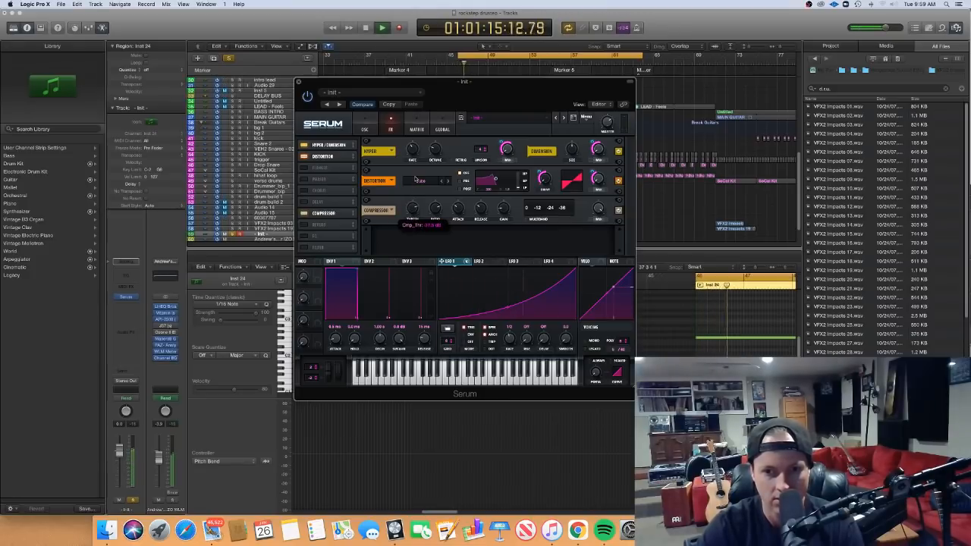
drag(503, 209, 505, 201)
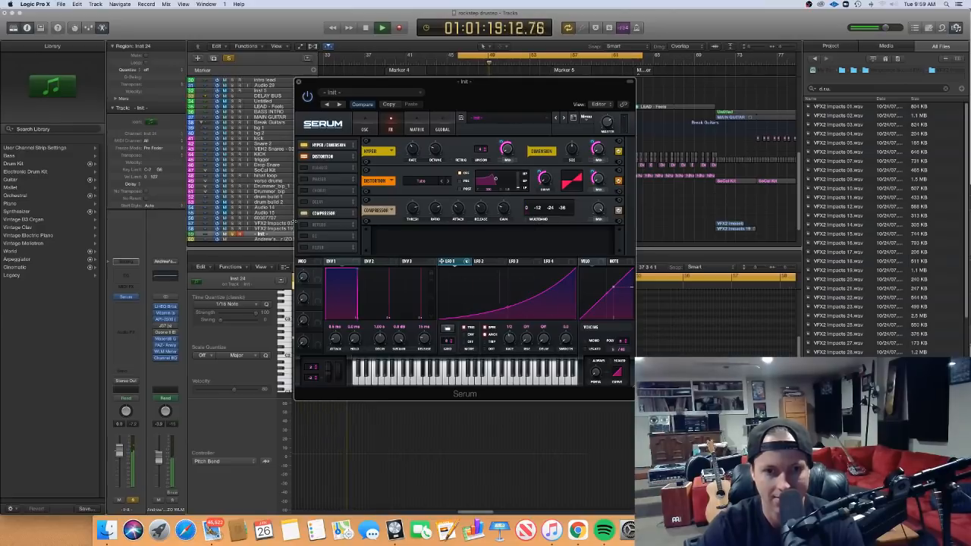
key(space)
Step: Enable the Reverb effect, assign LFO 1 to its mix, and play back the result
click(304, 226)
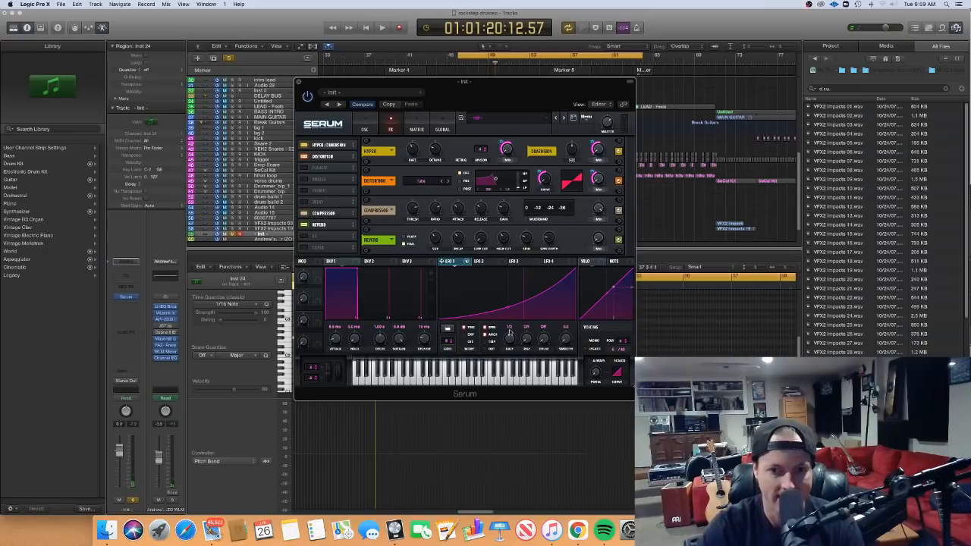
drag(468, 266, 595, 236)
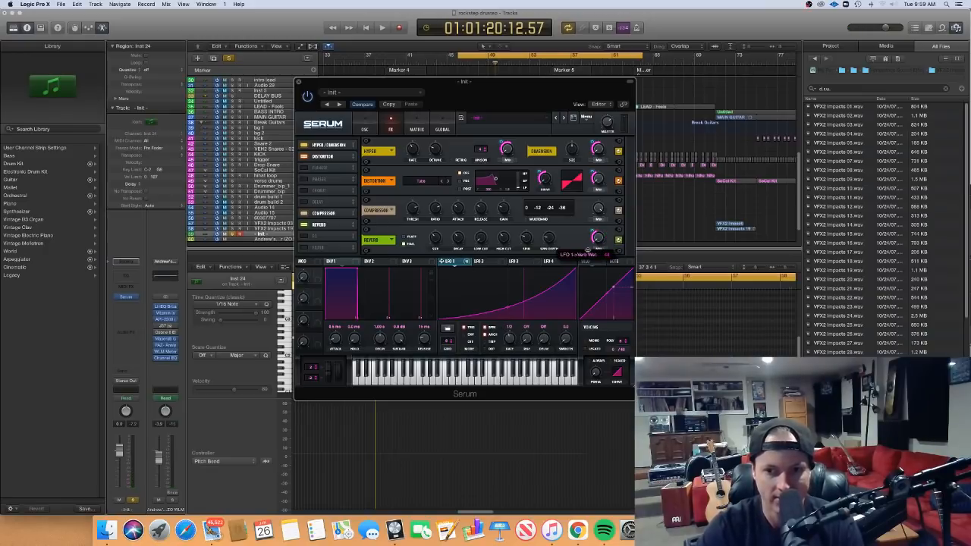
key(space)
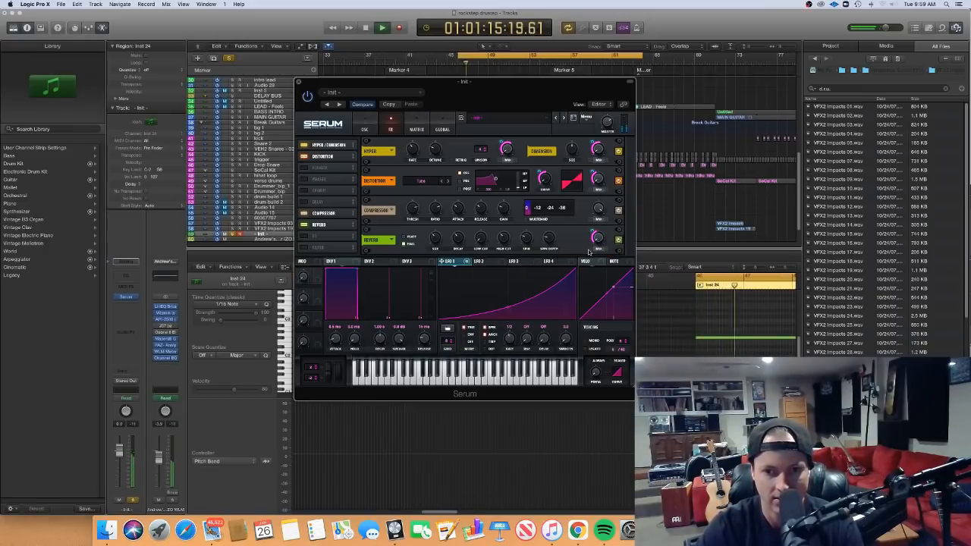
Step: Adjust LFO 1's modulation of the Reverb mix and switch the reverb to Plate while listening
drag(592, 230, 596, 224)
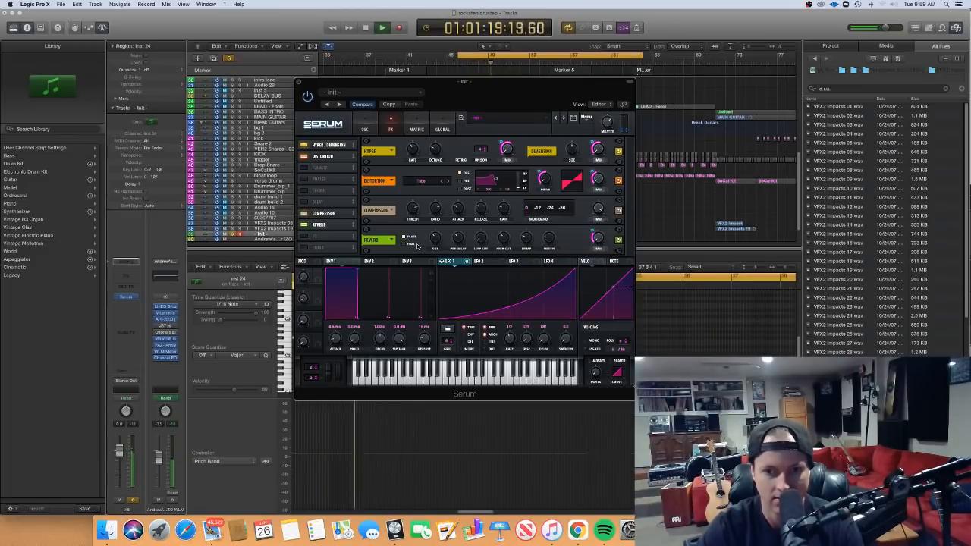
mouse_move(591, 229)
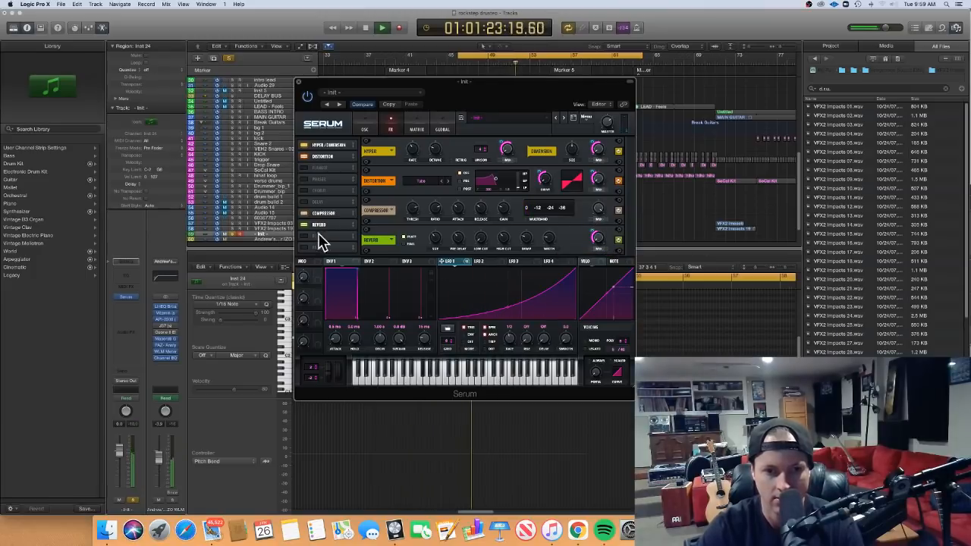
Step: Enable the EQ effect, make its high band a low-pass, and assign LFO 1 to that band's frequency, checking it in playback
click(317, 237)
key(space)
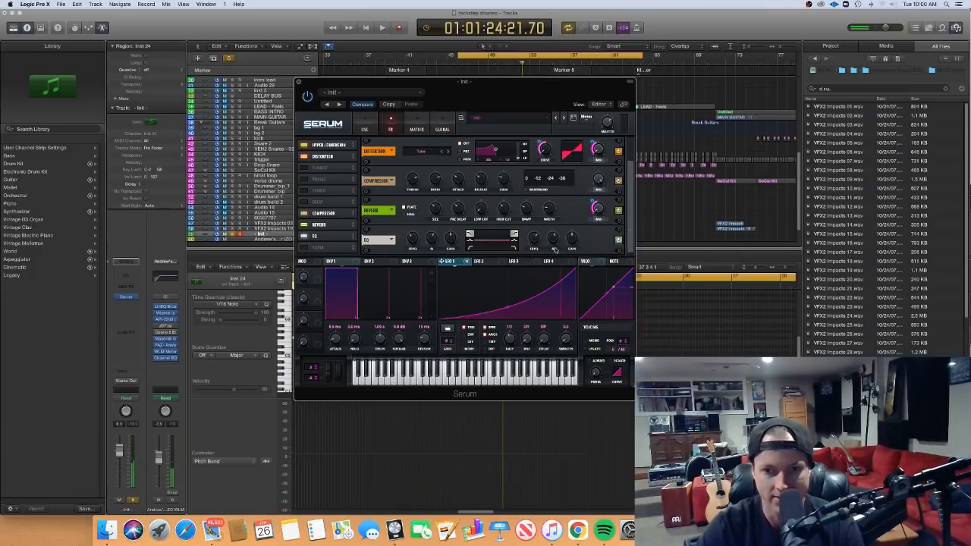
click(514, 249)
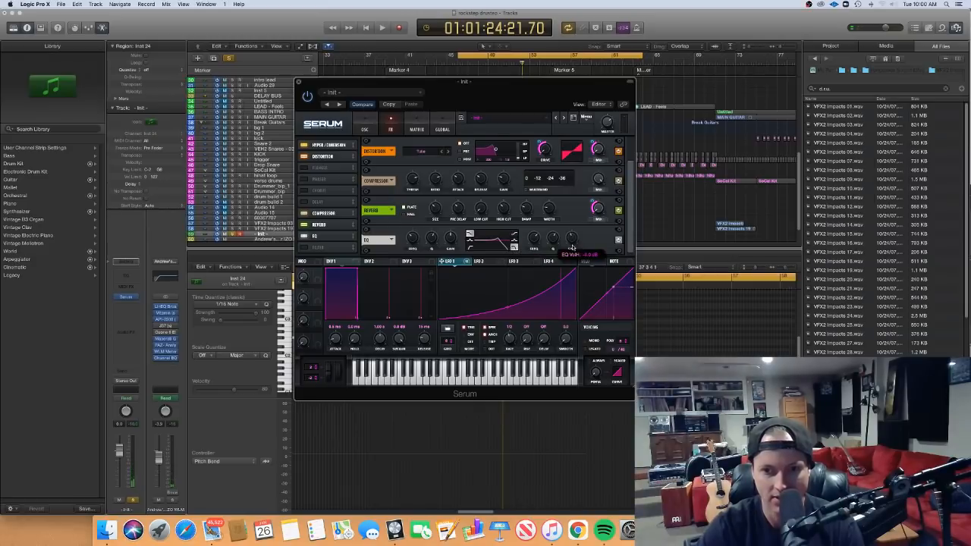
mouse_move(554, 241)
mouse_down()
mouse_move(555, 251)
mouse_move(536, 243)
mouse_up()
drag(463, 260, 534, 238)
key(space)
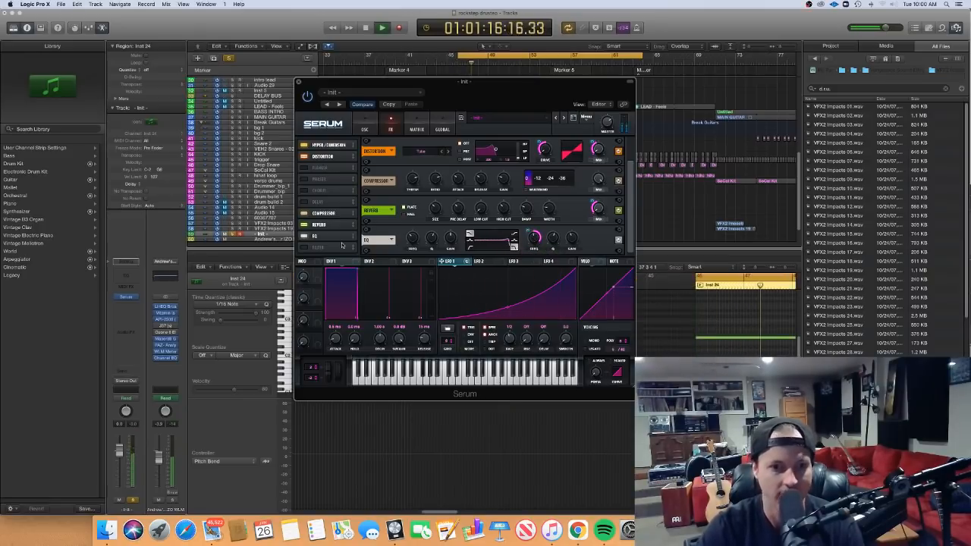
key(space)
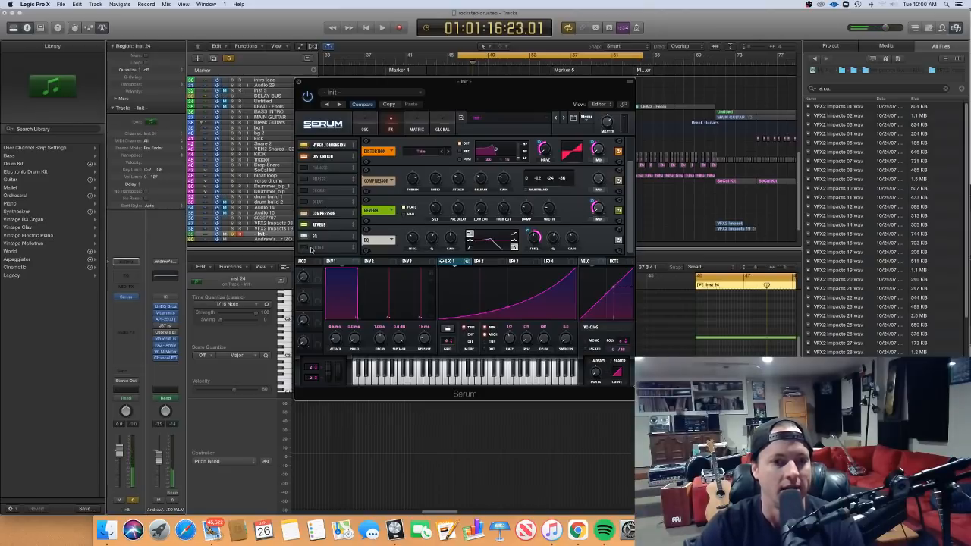
Step: Enable the Filter effect and set its type to the flanger option Cmb HL6+
click(304, 248)
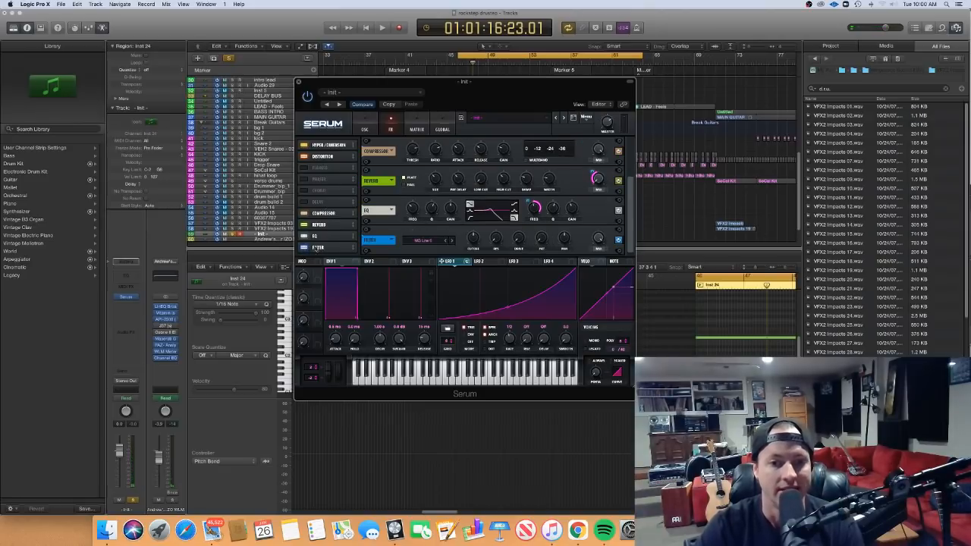
click(312, 249)
click(304, 249)
click(416, 242)
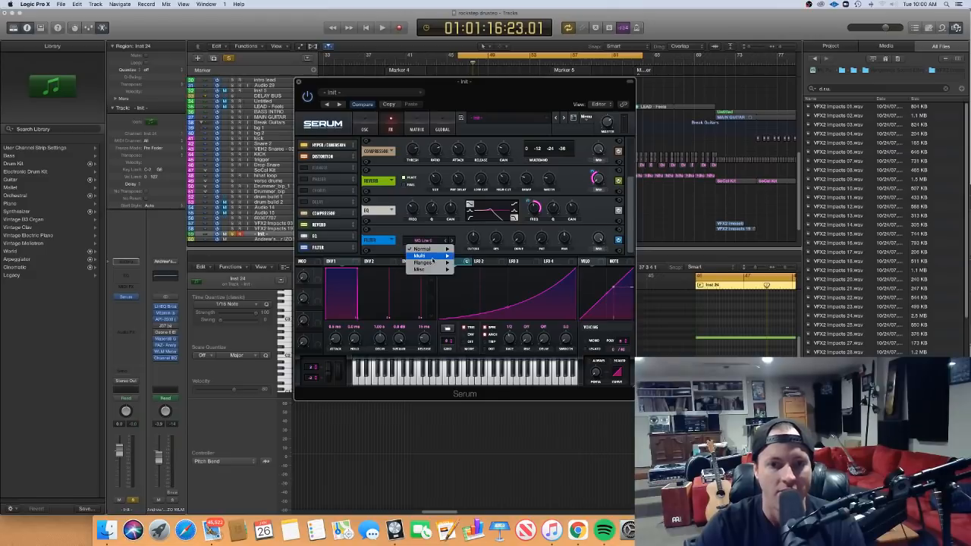
mouse_move(422, 262)
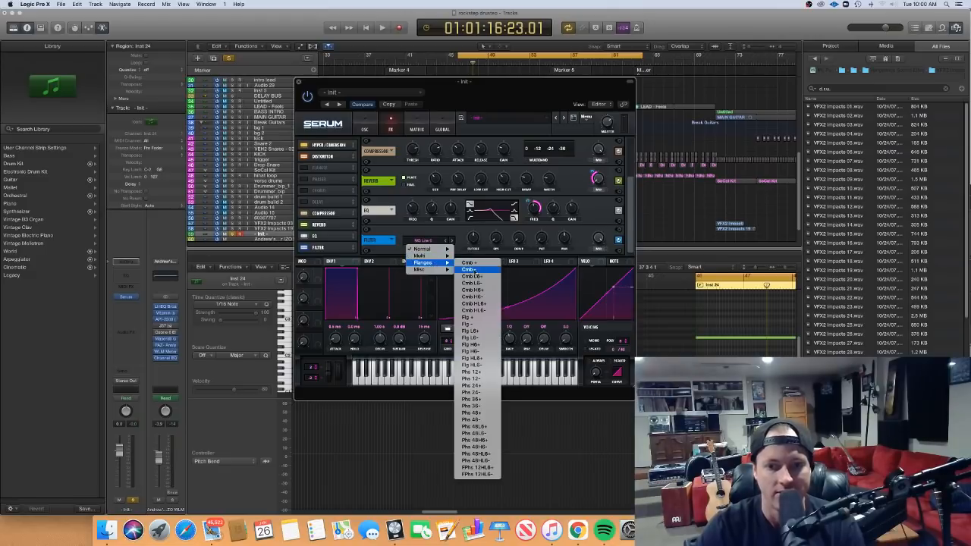
click(476, 303)
Step: Adjust the Filter effect's mix while listening and assign LFO 1 to it
mouse_move(599, 242)
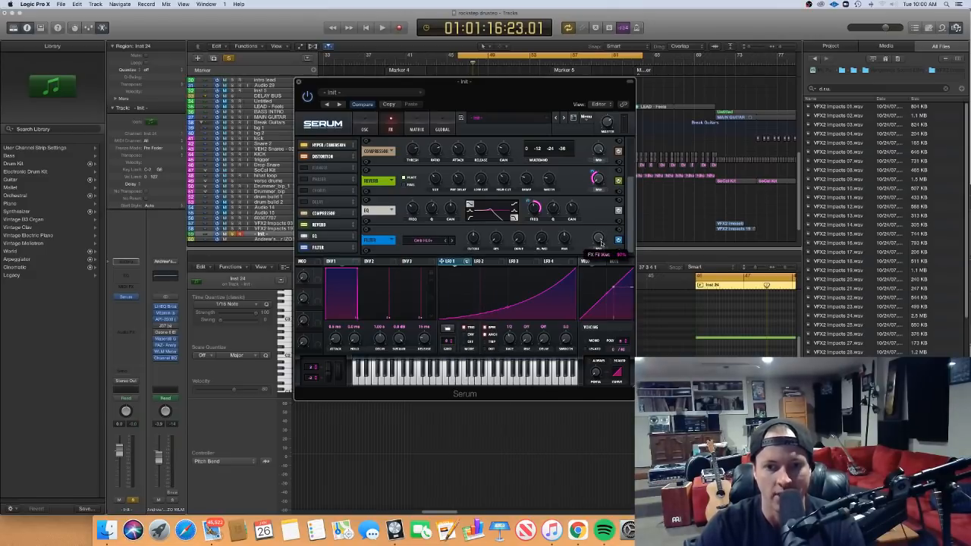
key(space)
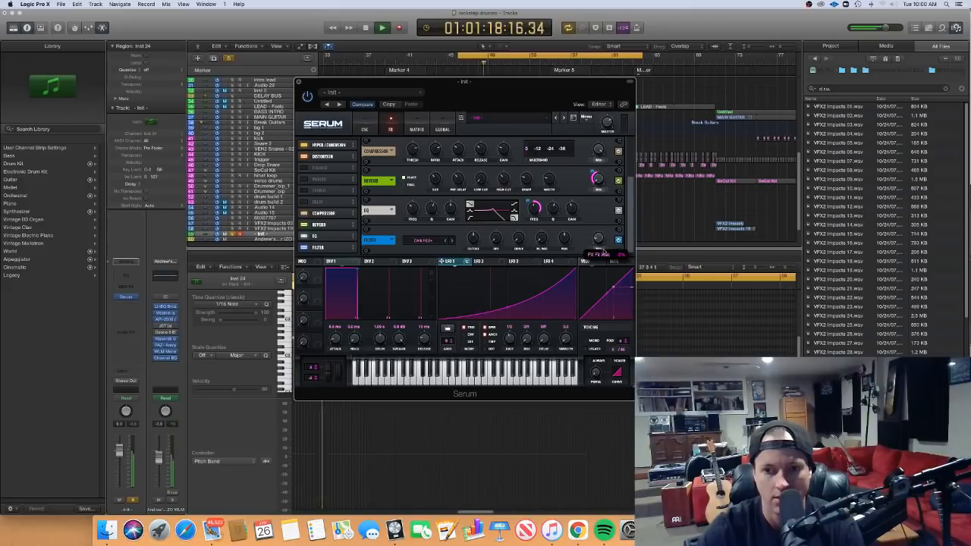
key(space)
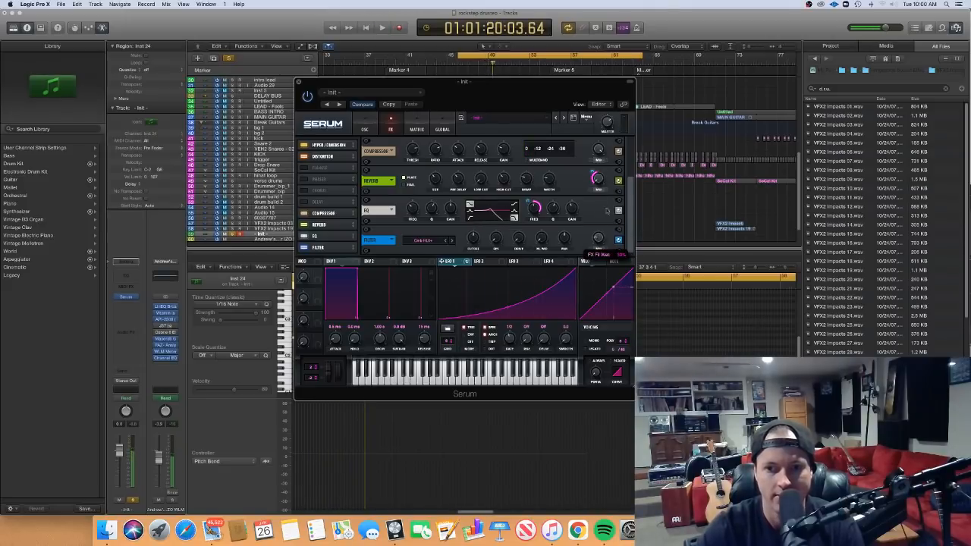
drag(466, 262, 598, 238)
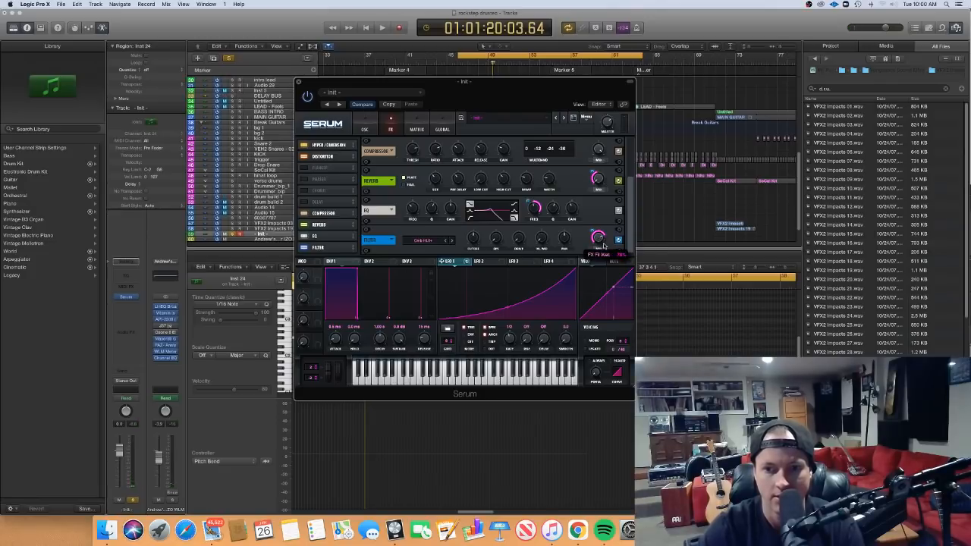
Step: Play back the build-up and set LFO 1's rate to 8 bar
key(space)
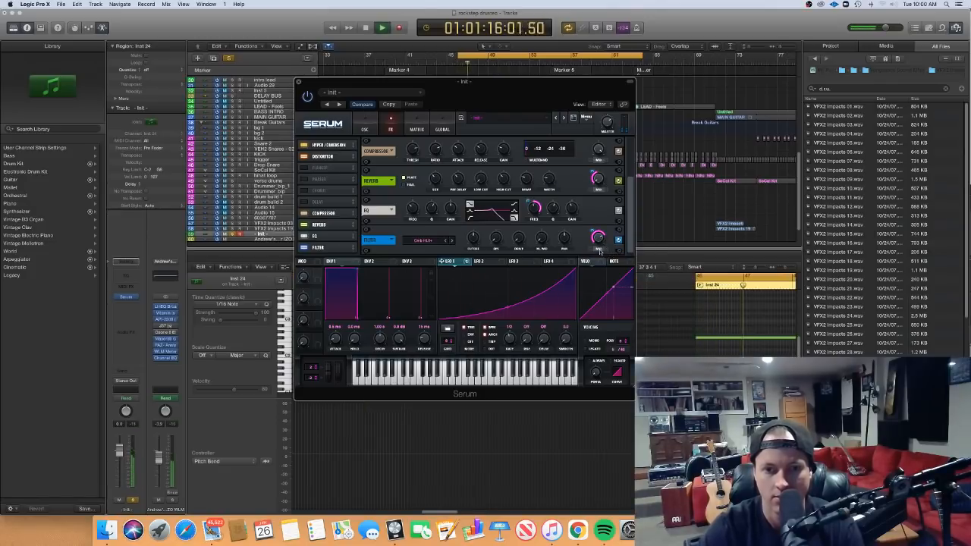
key(space)
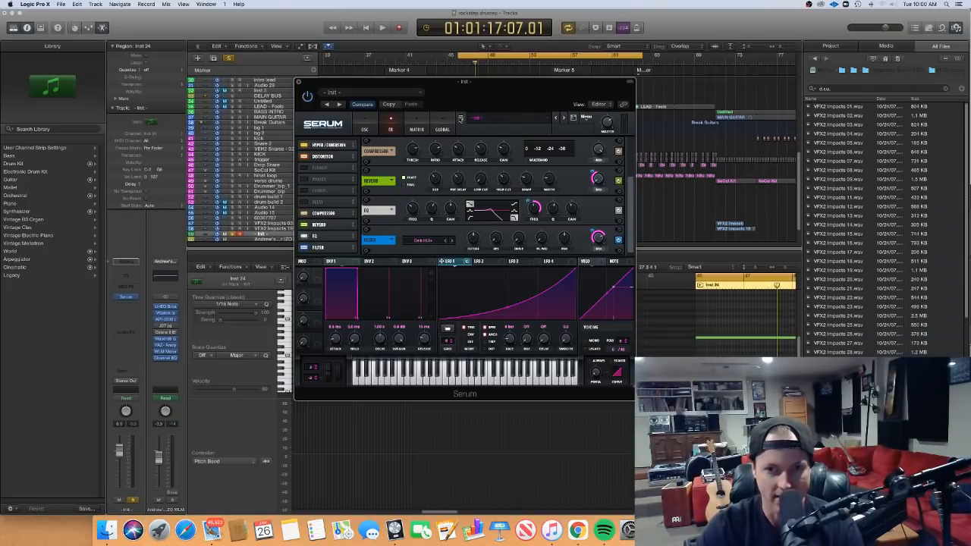
Step: Save the preset as "demo 8 bar SPACE AGE" in the DRU RISERS presets folder
click(463, 119)
click(501, 155)
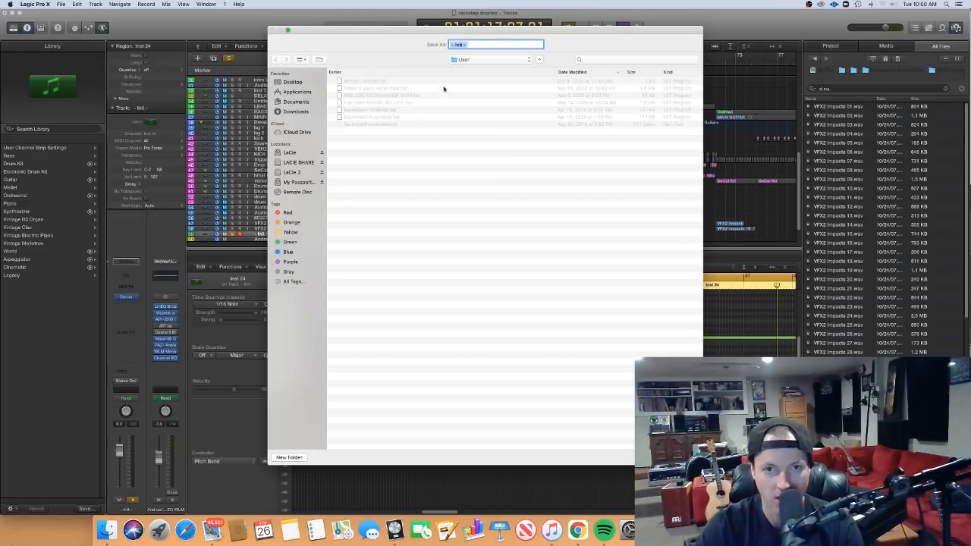
click(481, 62)
click(480, 70)
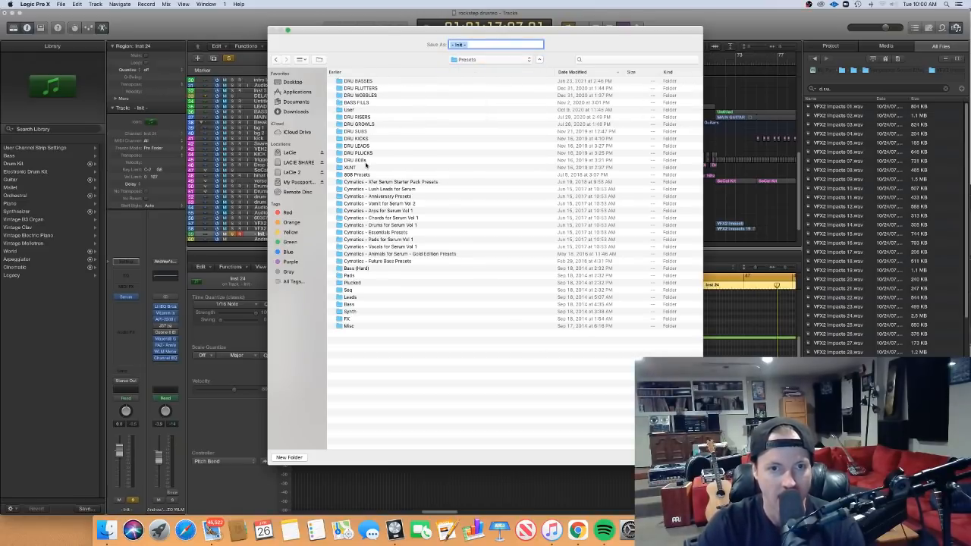
double_click(369, 116)
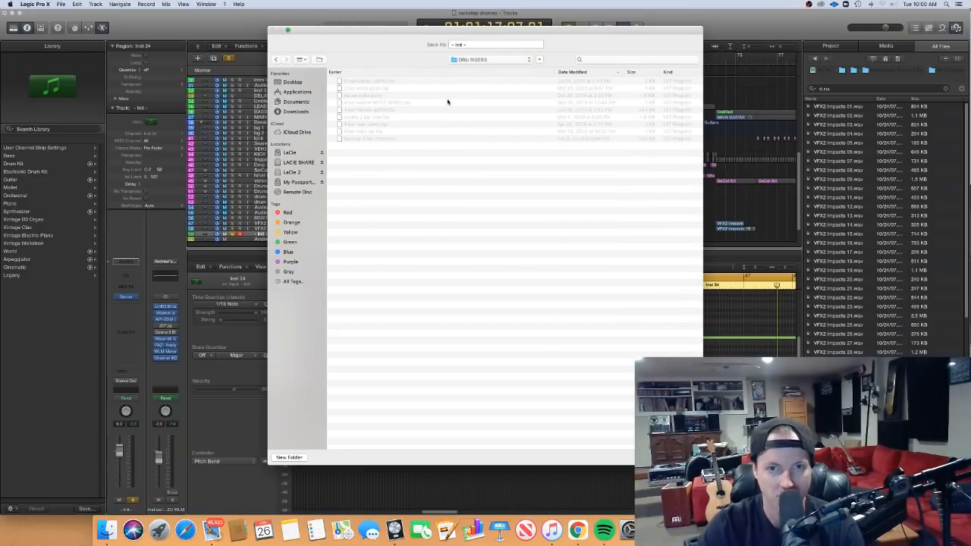
triple_click(477, 44)
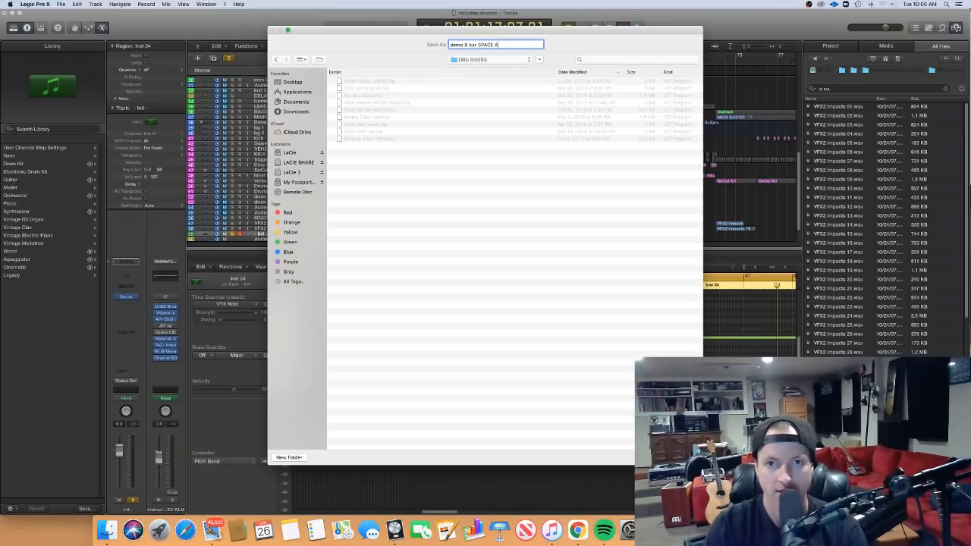
key(Return)
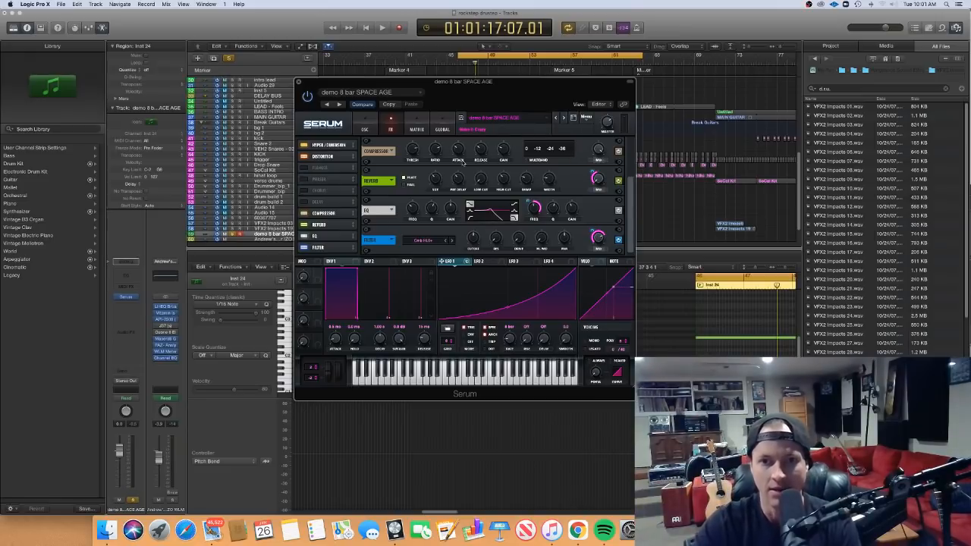
Step: Take the demo 8 bar SPACE AGE track out of solo and clear the synth and piano roll from view
click(299, 81)
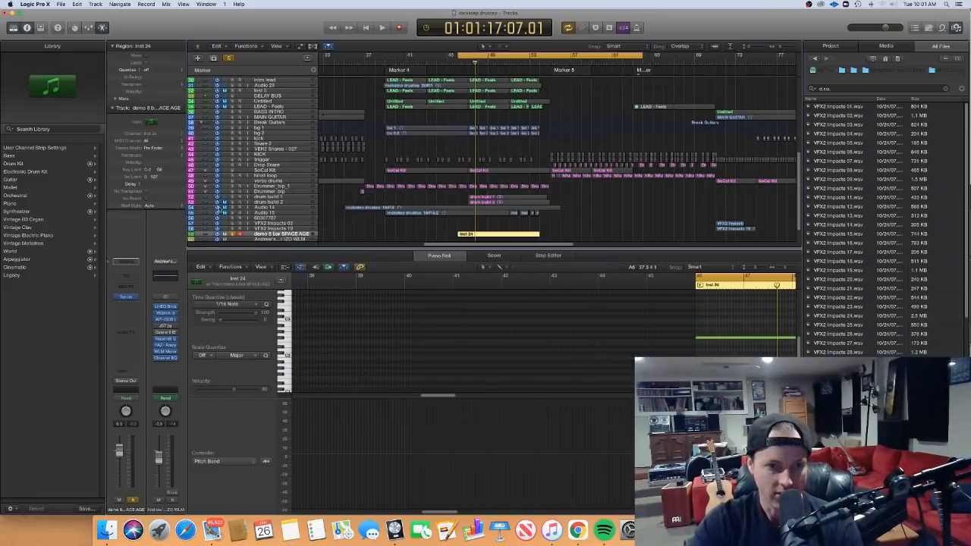
click(232, 235)
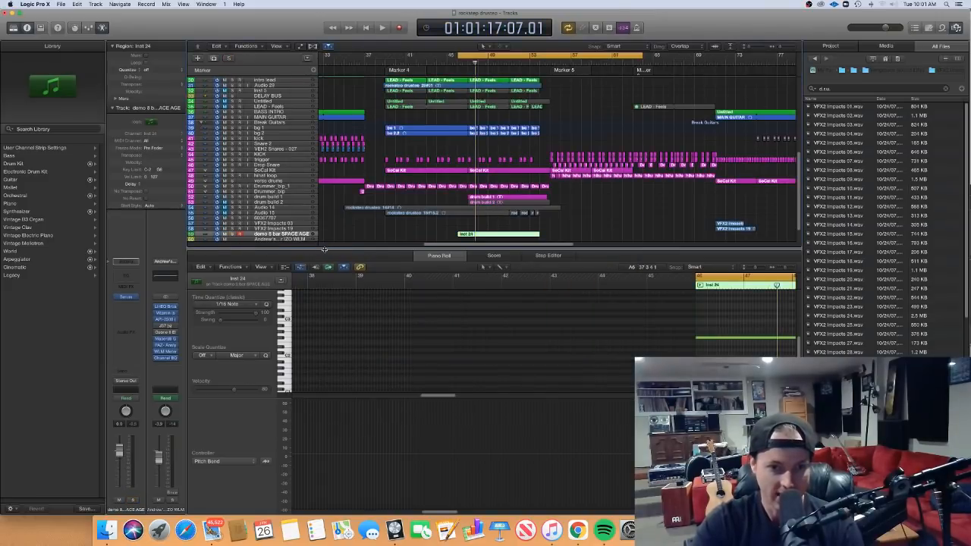
key(p)
Step: Play the full arrangement from the start of the Marker 4 section with cycle mode turned off
key(super+Left)
key(super+Left)
key(super+Left)
key(super+Left)
key(super+Left)
key(super+Left)
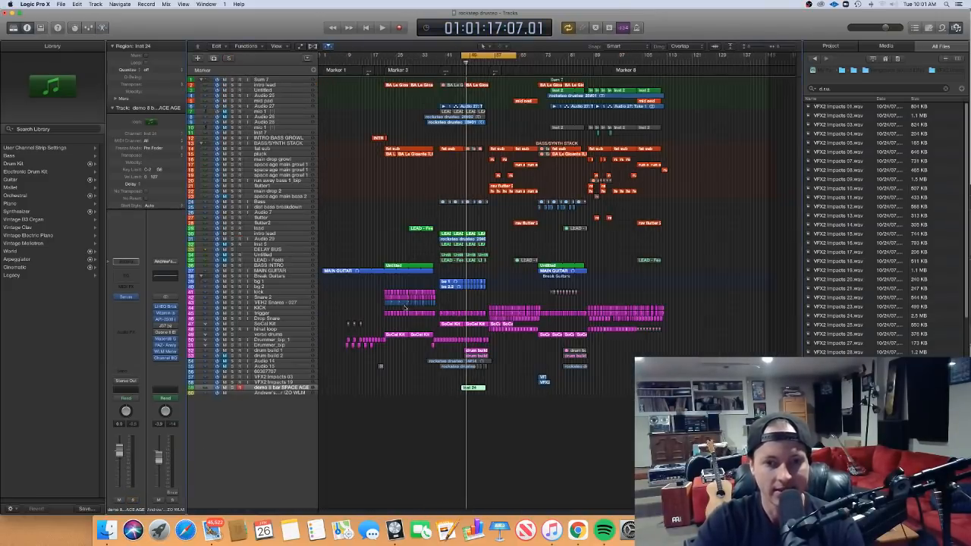
key(super+Right)
key(super+Right)
key(super+Right)
key(super+Right)
key(super+Right)
key(super+Left)
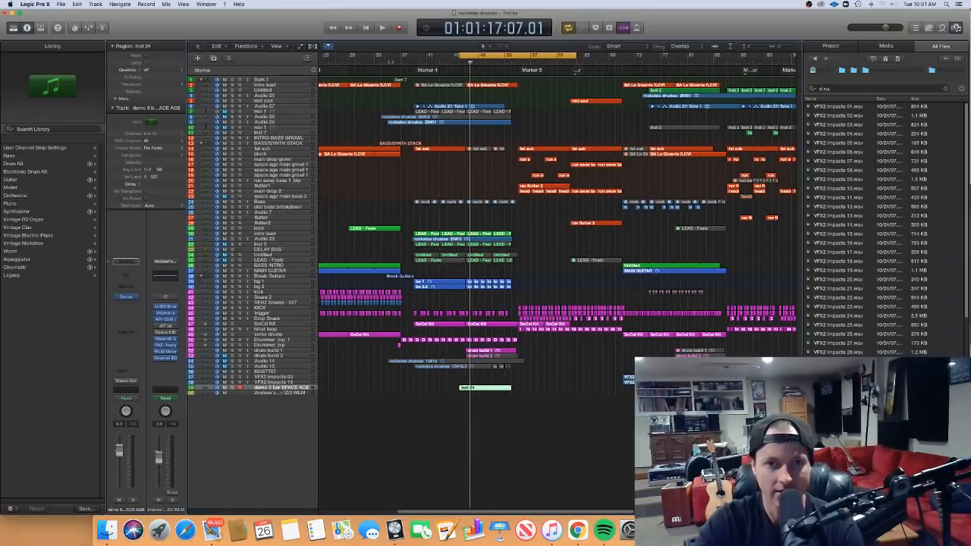
click(413, 58)
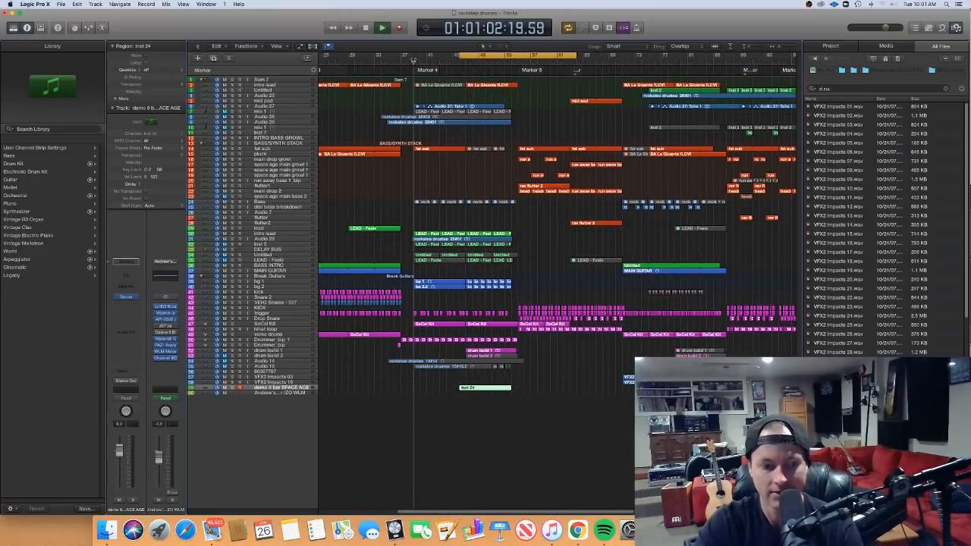
click(499, 55)
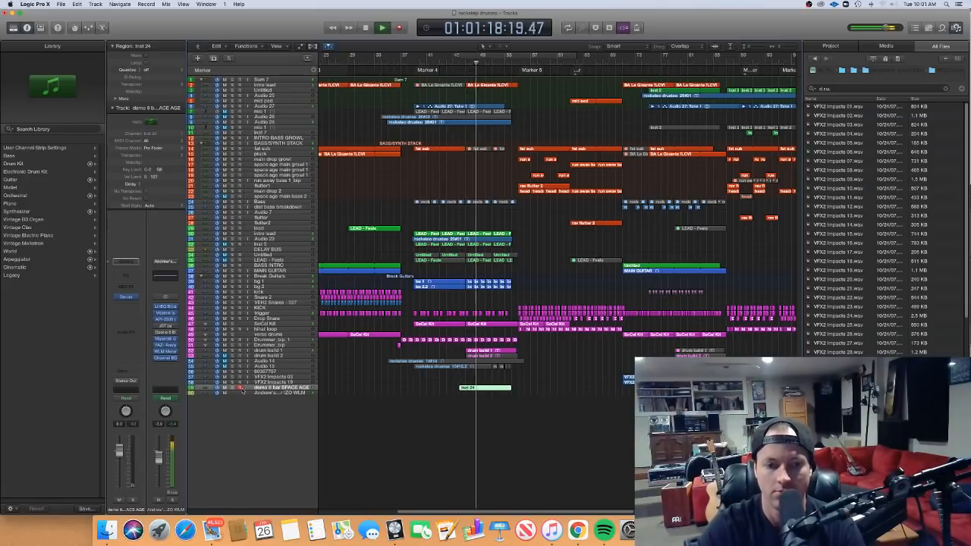
Step: Reopen the synth beside the arrangement during playback, then stop and return the playhead to the start of the Inst 24 region
click(125, 296)
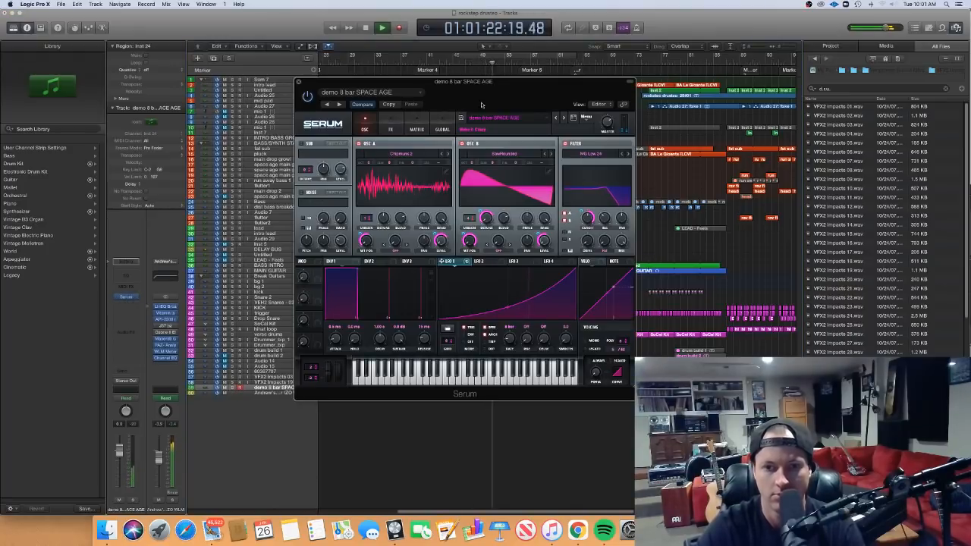
drag(481, 104, 735, 193)
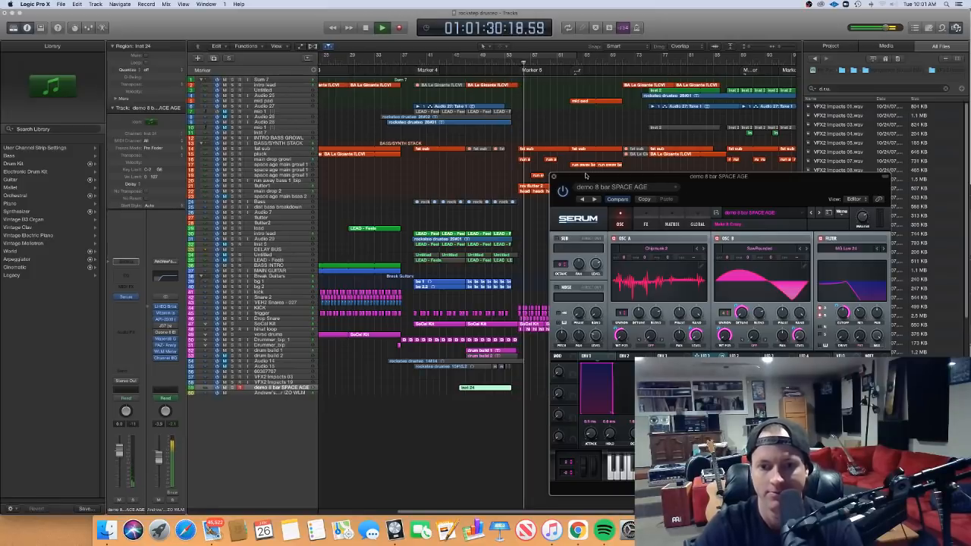
key(space)
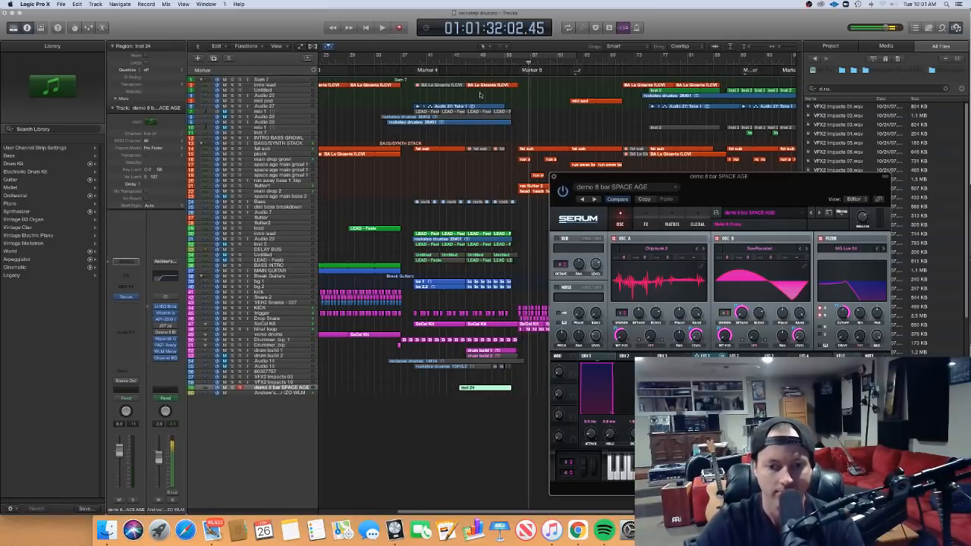
click(460, 62)
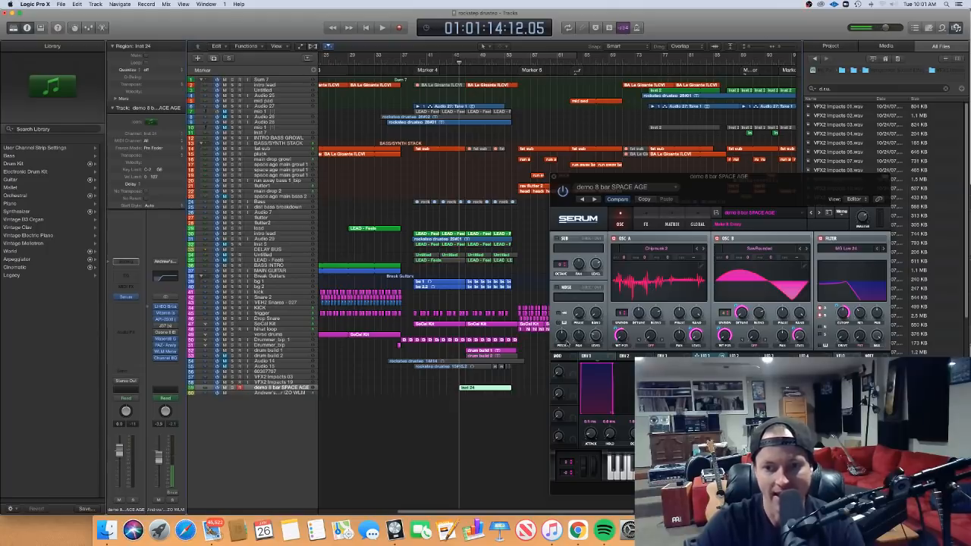
click(646, 226)
click(620, 225)
click(649, 225)
click(619, 226)
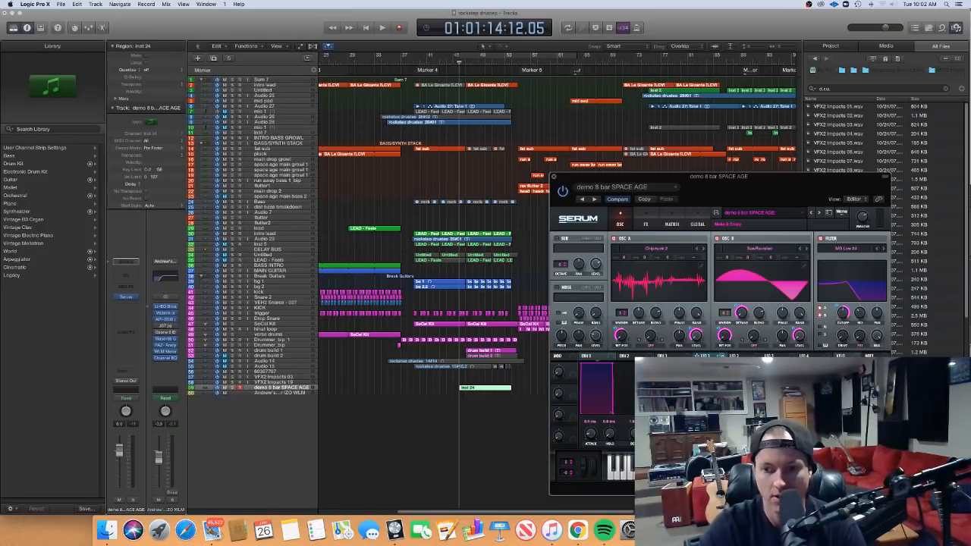
drag(699, 355, 688, 257)
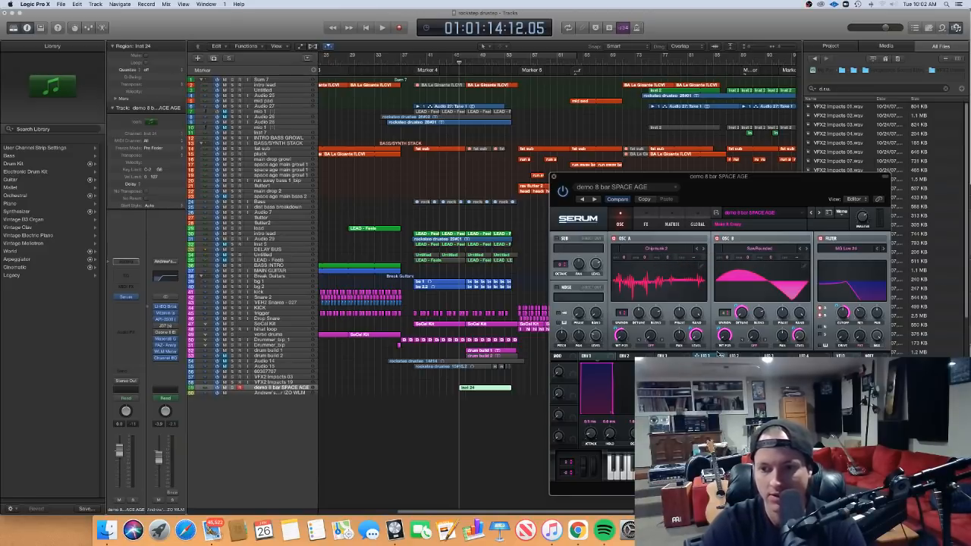
Step: Add an LFO 1 modulation routing to the global Master Tune in Serum's matrix with a slightly negative amount
click(665, 224)
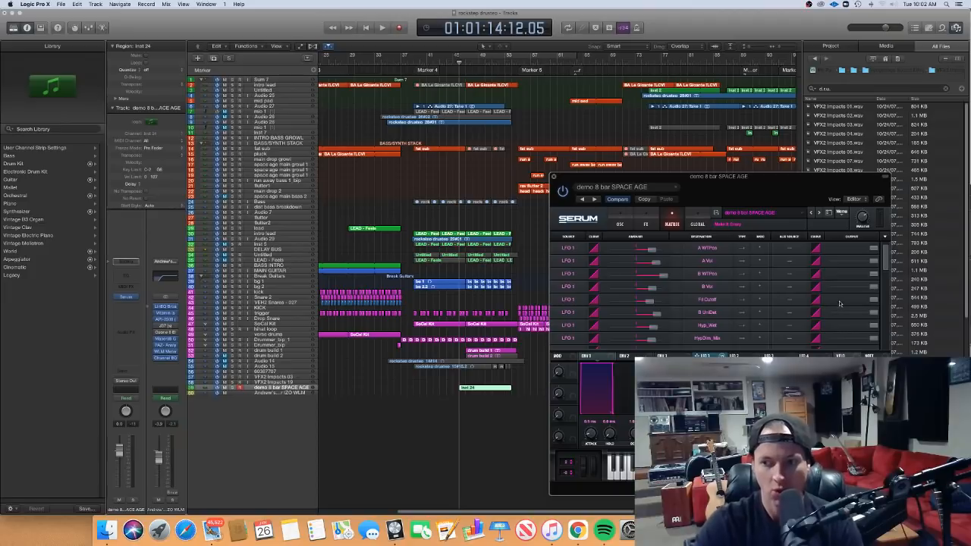
drag(885, 264, 886, 292)
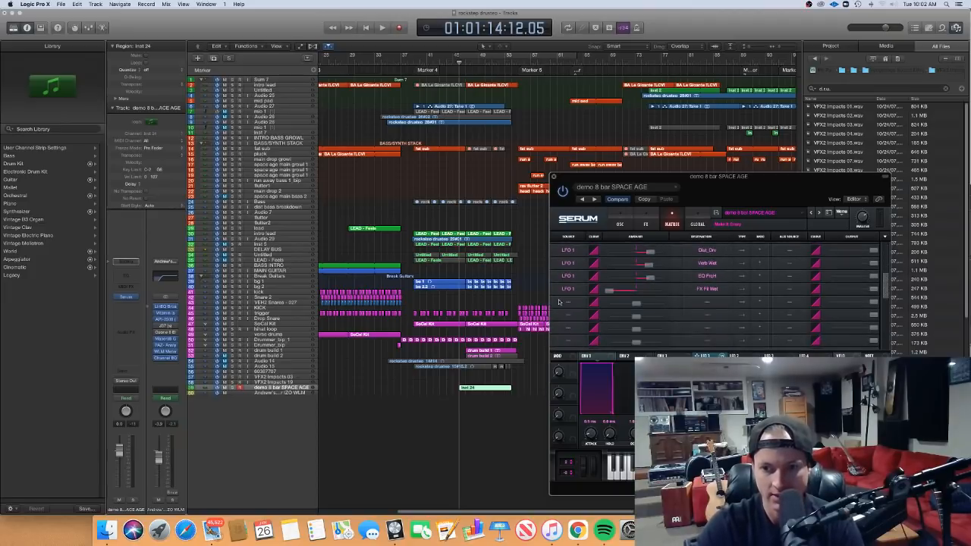
click(559, 302)
click(576, 341)
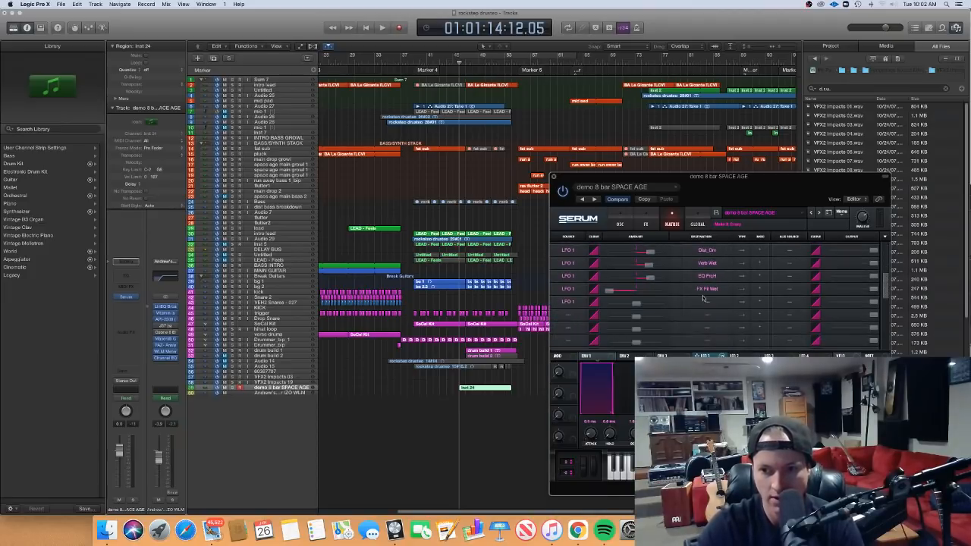
click(706, 304)
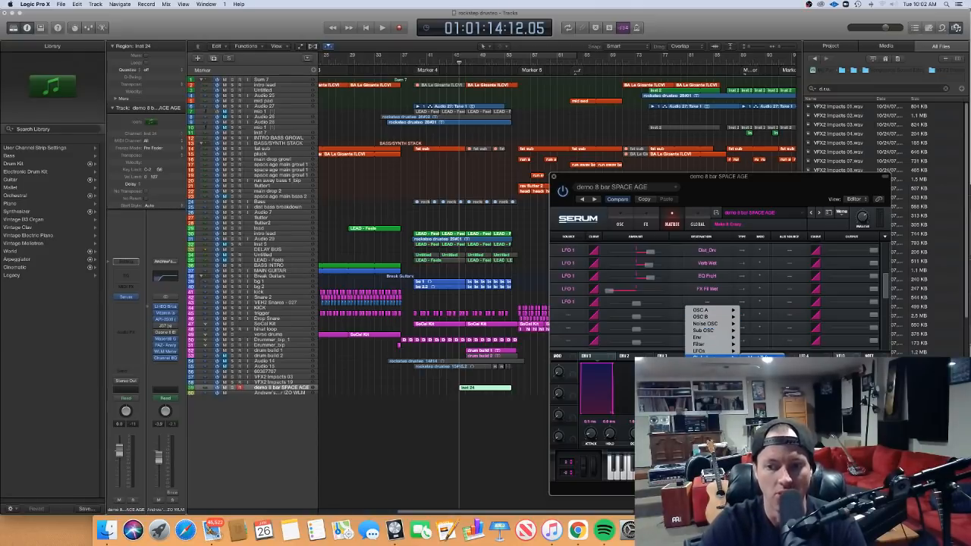
click(766, 357)
drag(635, 305, 631, 306)
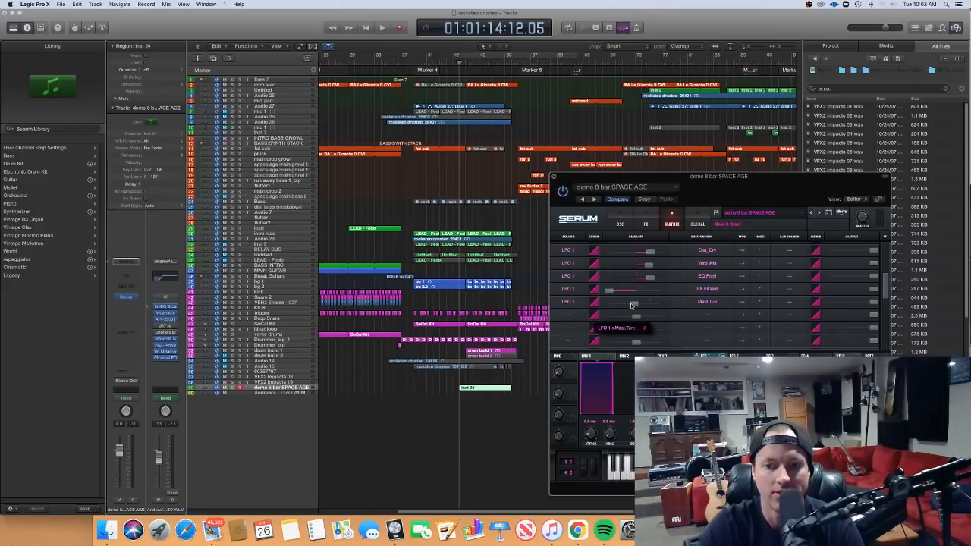
Step: Play the arrangement from the start of the Inst 24 region into the drop to hear the downward pitch modulation, then stop
click(457, 67)
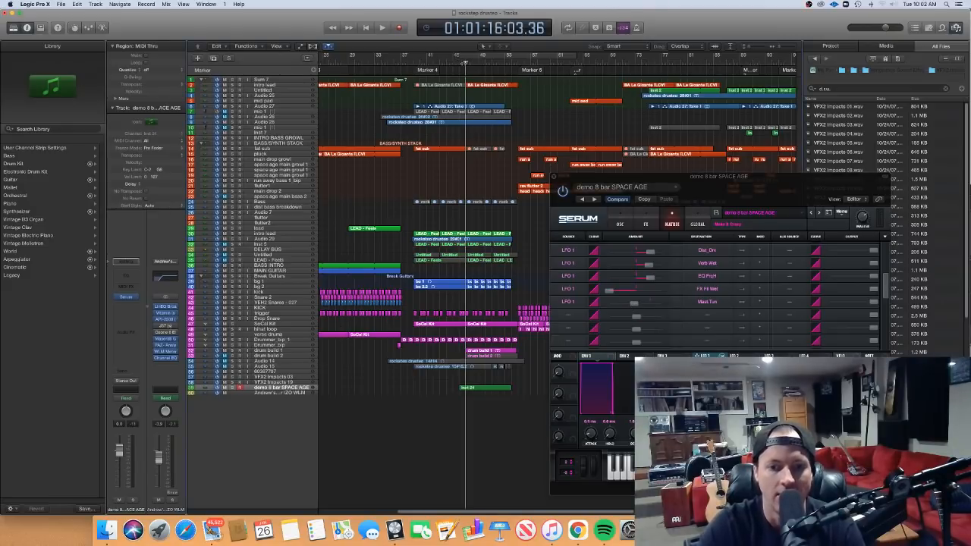
key(space)
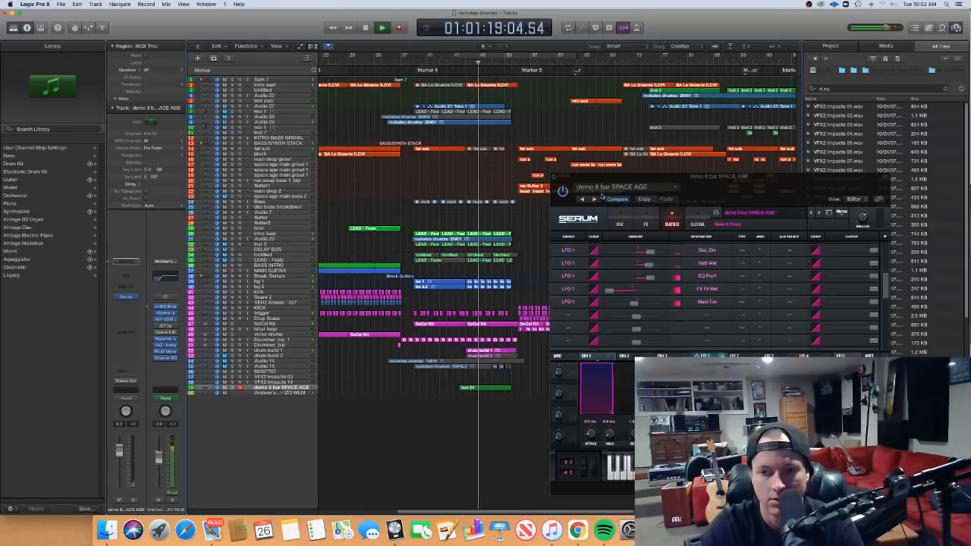
mouse_move(644, 265)
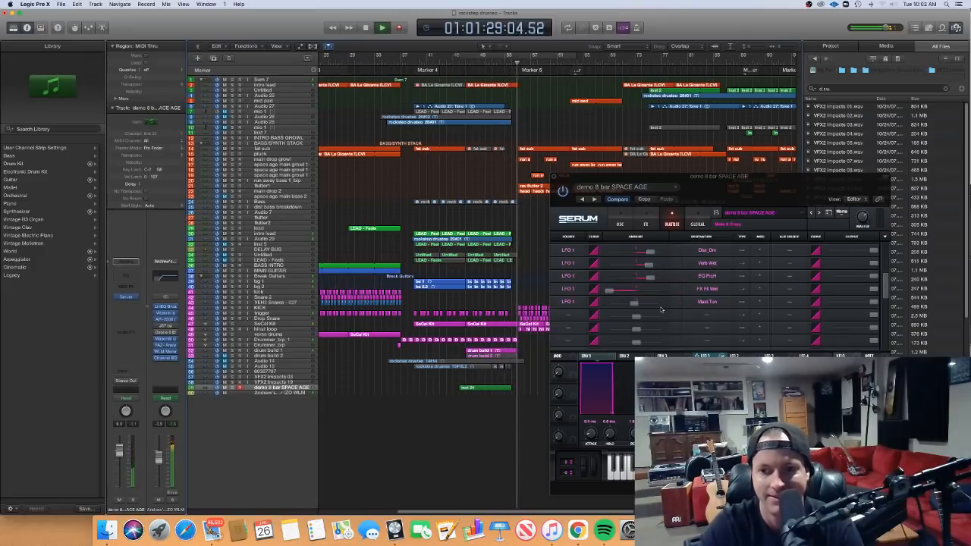
key(space)
Step: Change the LFO 1 to Master Tune amount to a slightly positive value, replay the build-up into the drop, and close the synth
drag(636, 305, 646, 307)
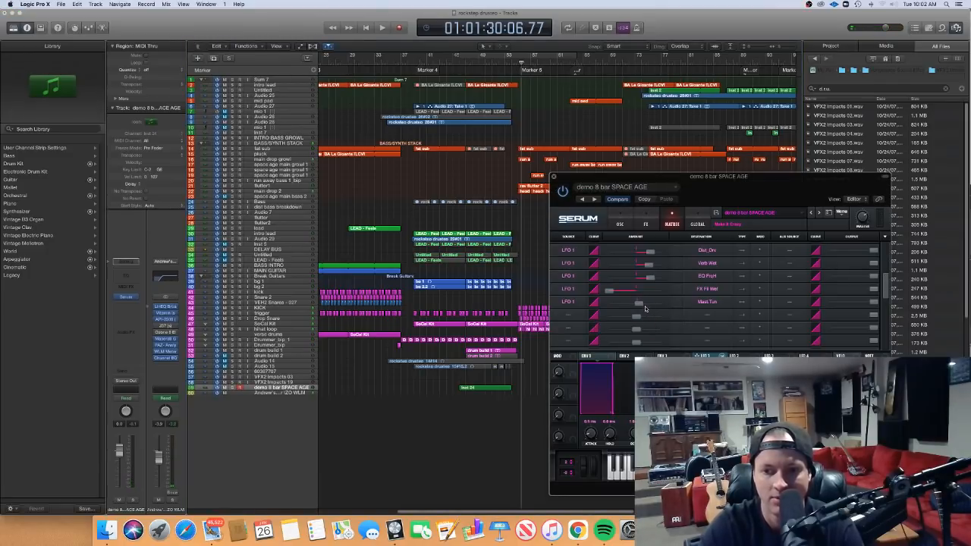
key(space)
click(458, 62)
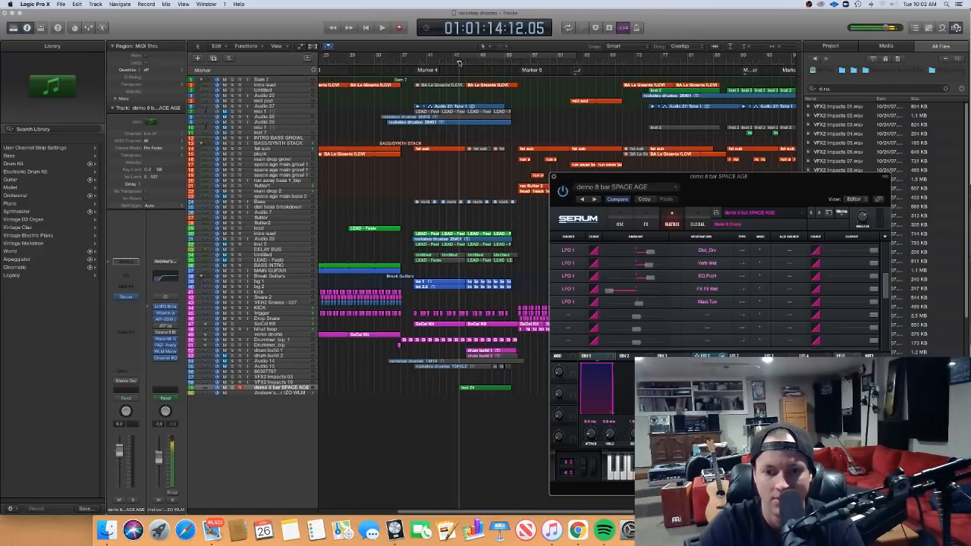
key(space)
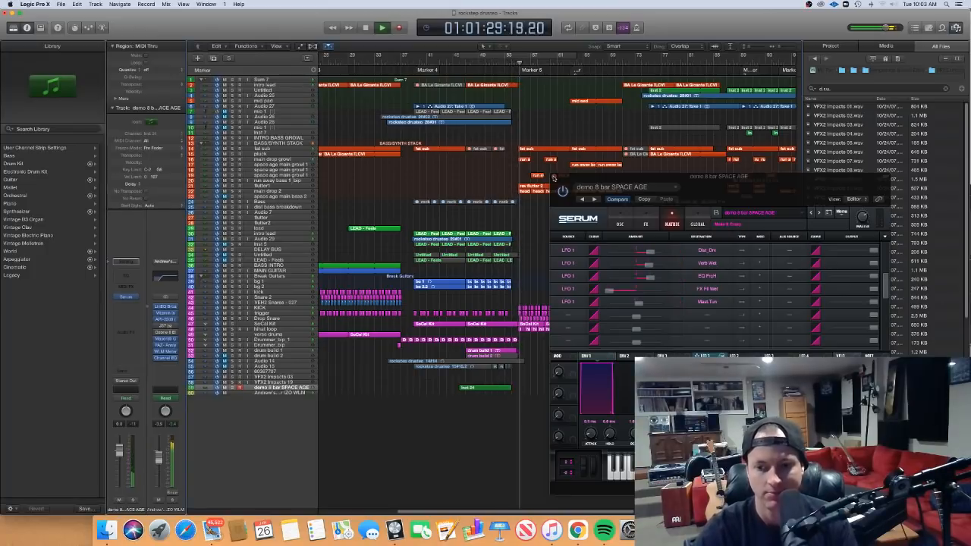
key(space)
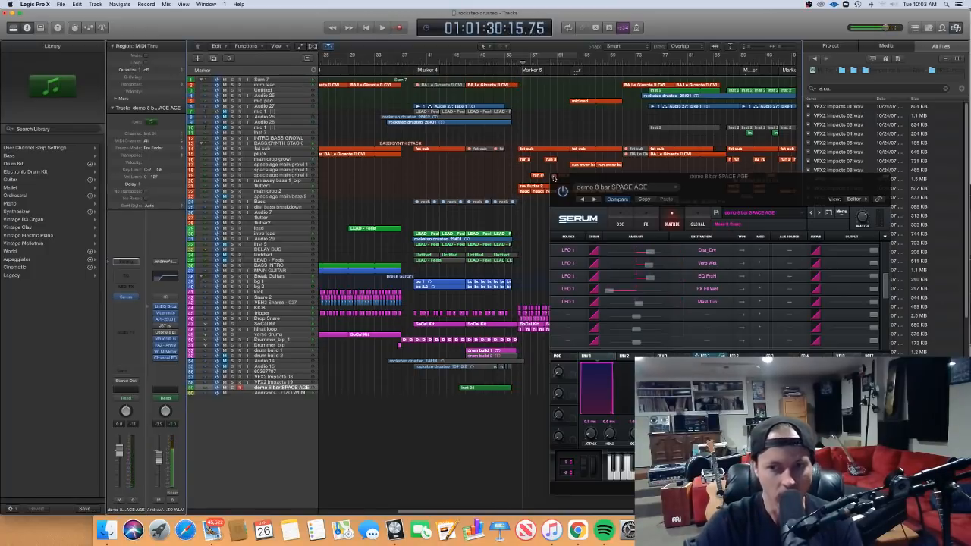
click(554, 178)
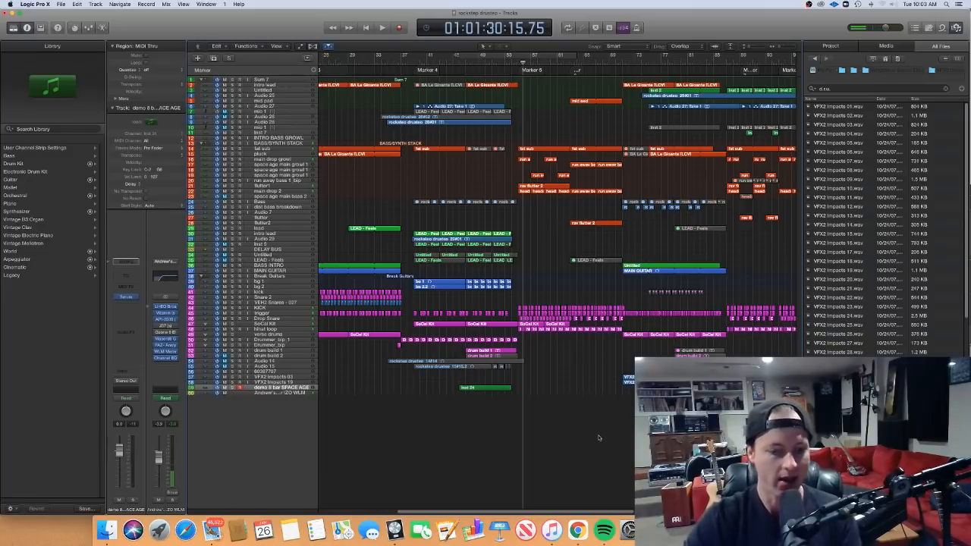
key(a)
click(460, 451)
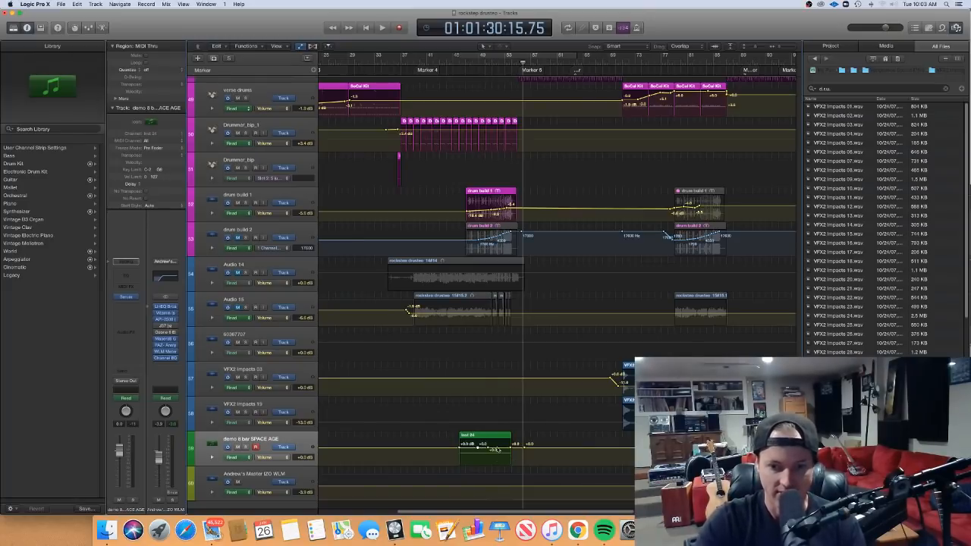
drag(508, 449, 458, 448)
click(293, 442)
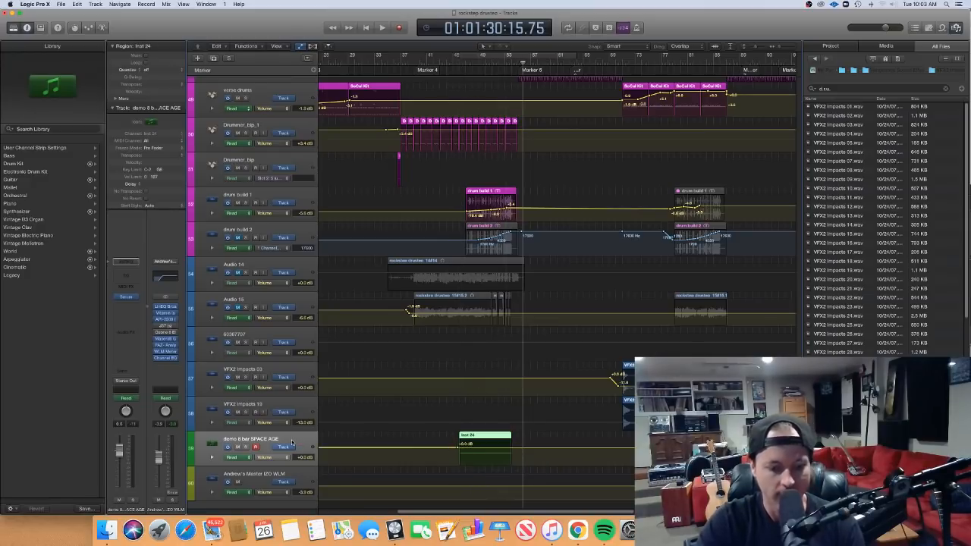
key(a)
key(super+Up)
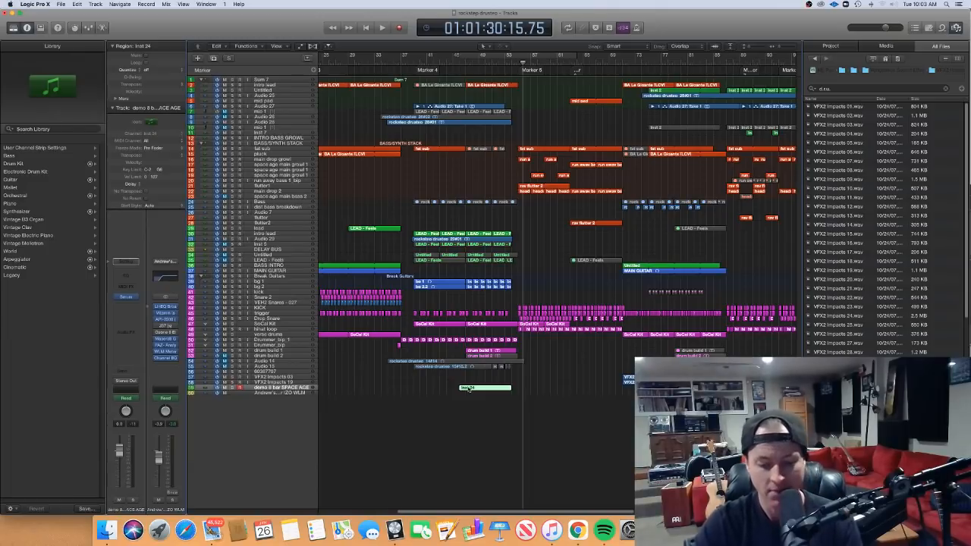
Step: Bounce the Inst 24 region in place to its own audio track, enlarge the tracks, and audition the end of the bounce
key(ctrl+b)
key(Return)
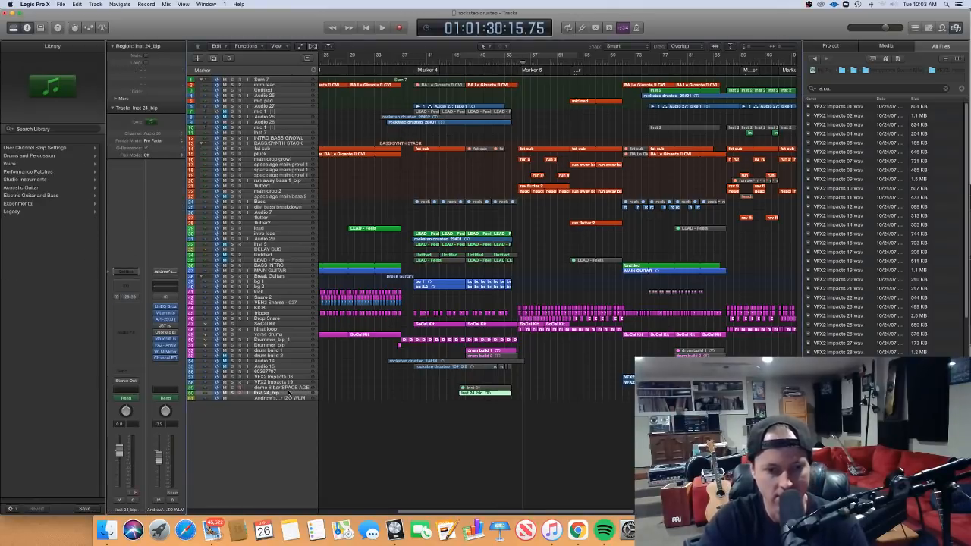
scroll(345, 420, right, 1)
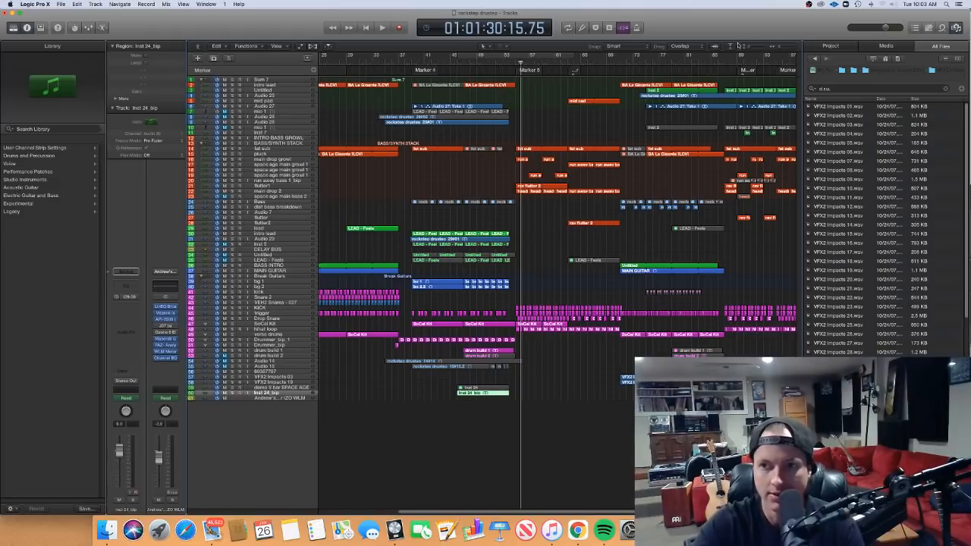
drag(749, 47, 757, 48)
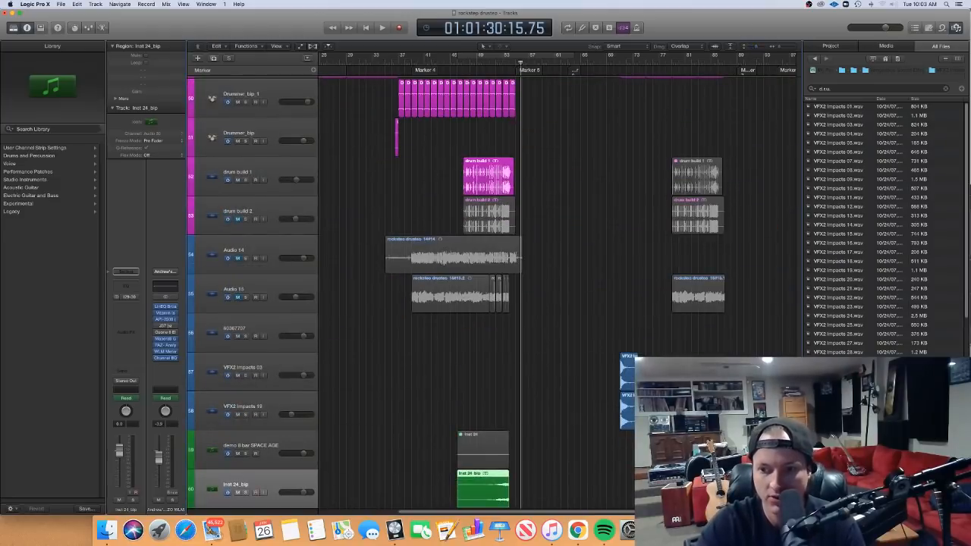
scroll(485, 288, down, 2)
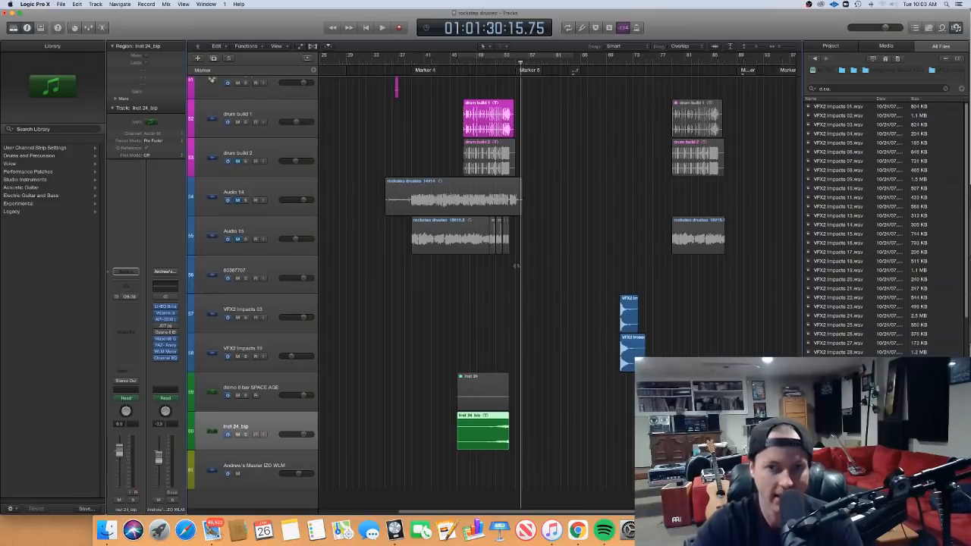
click(496, 61)
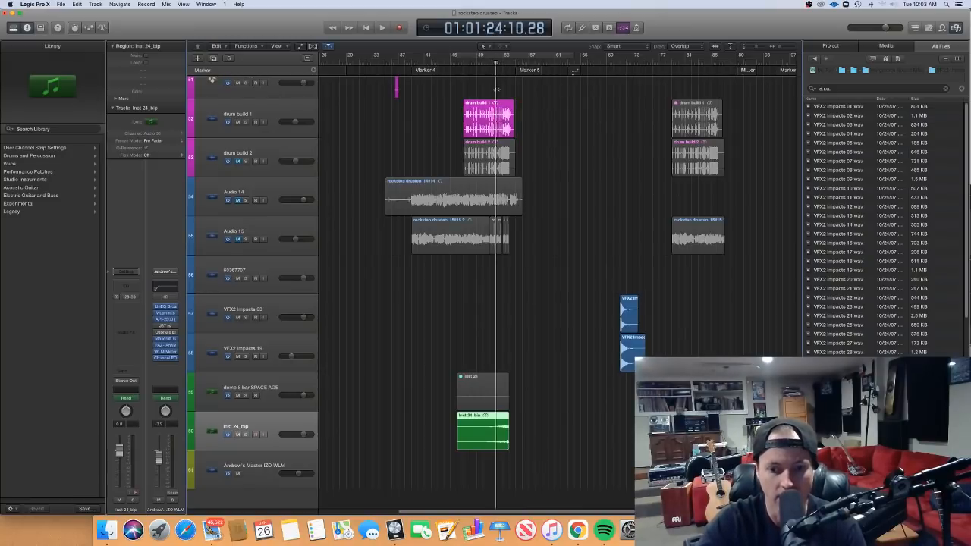
key(space)
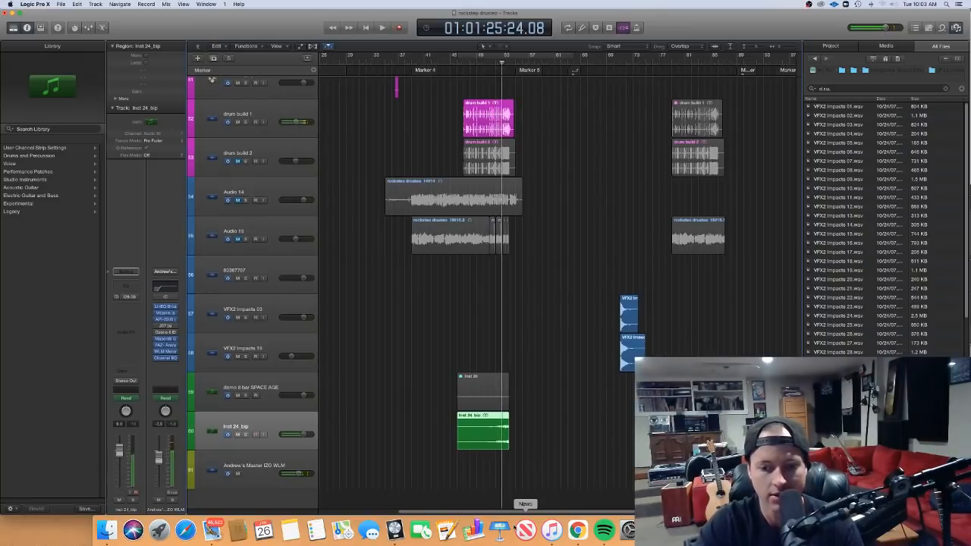
Step: Automate the Inst 24_bip track's volume to fall to about -12 dB at the end of the region, checking it in playback
key(a)
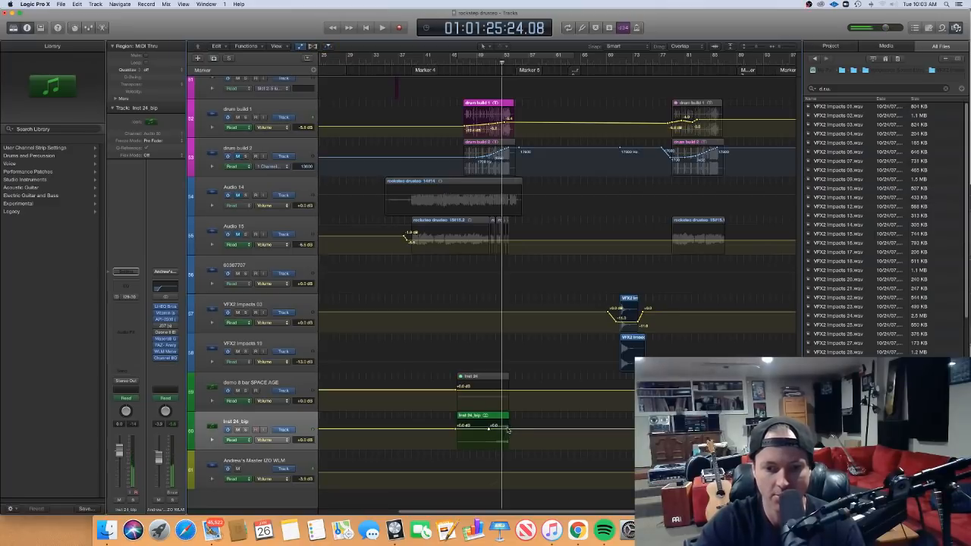
drag(508, 430, 513, 435)
key(space)
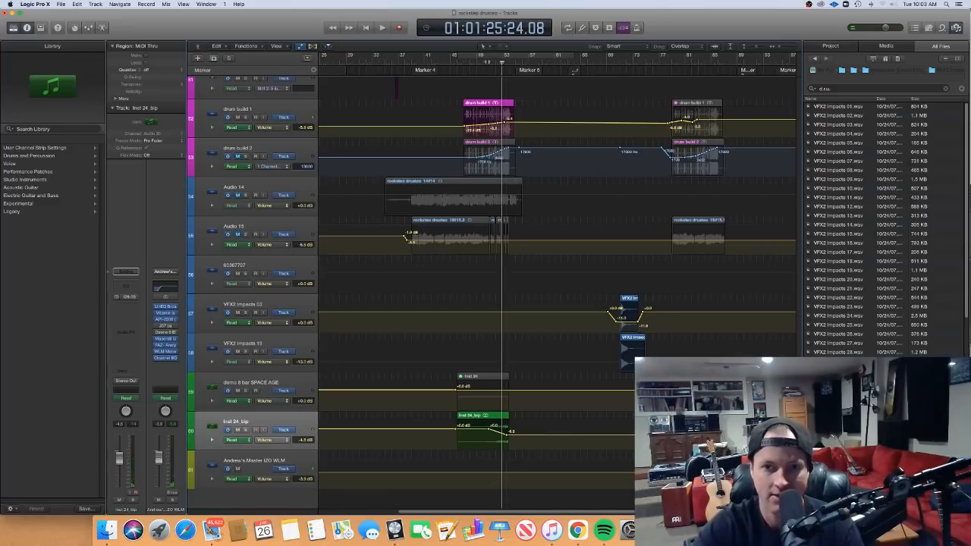
click(484, 61)
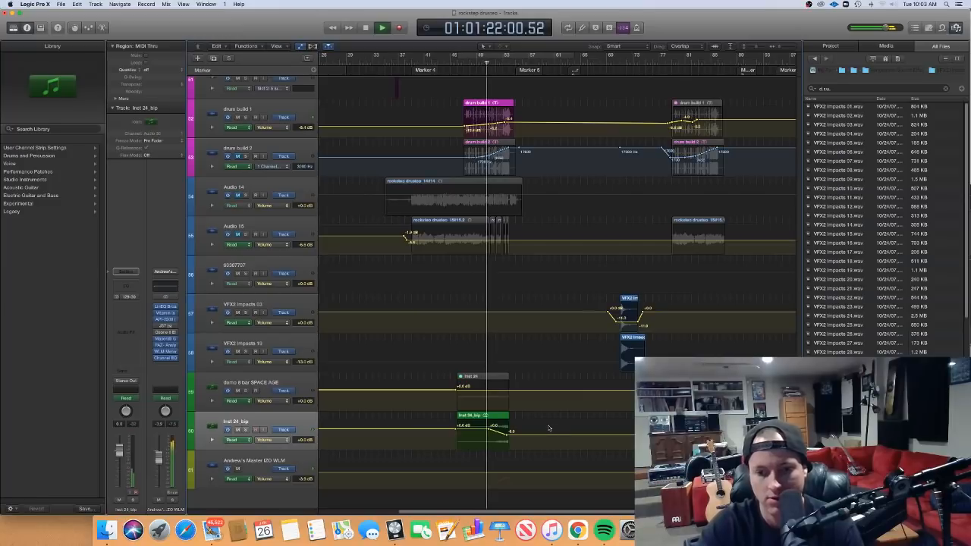
drag(514, 434, 477, 433)
key(space)
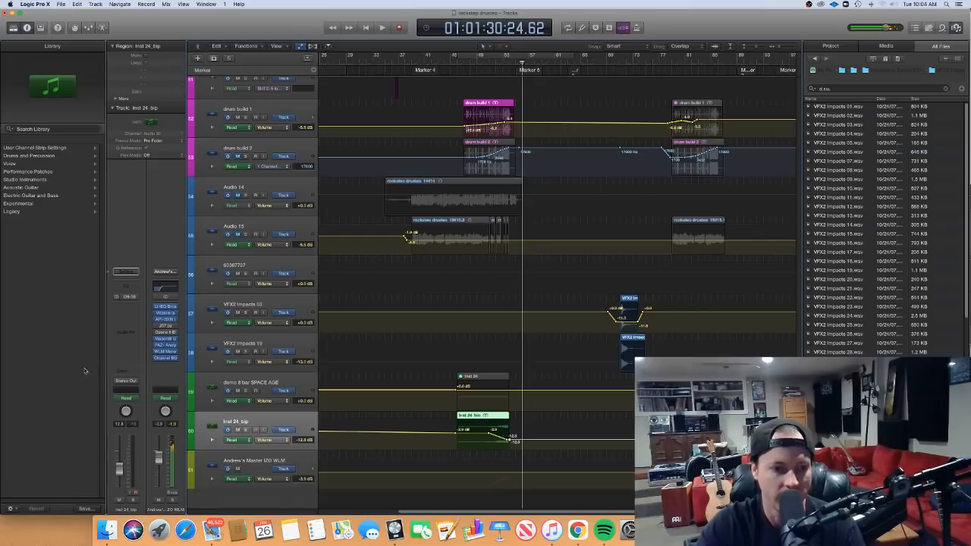
Step: Add sends from the Inst 24_bip track to Bus 4 (Lexicon) and the Bus 3 reverb
click(126, 372)
mouse_move(130, 404)
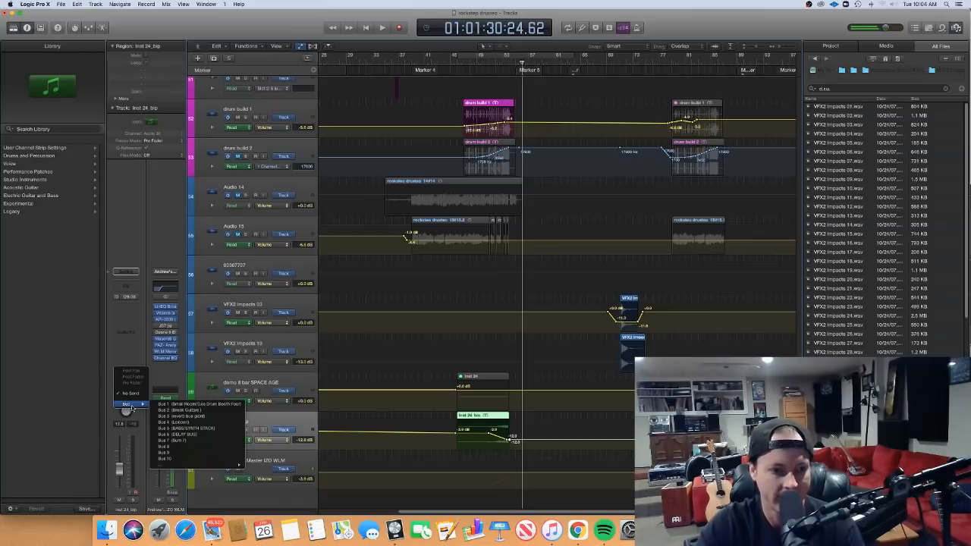
click(189, 422)
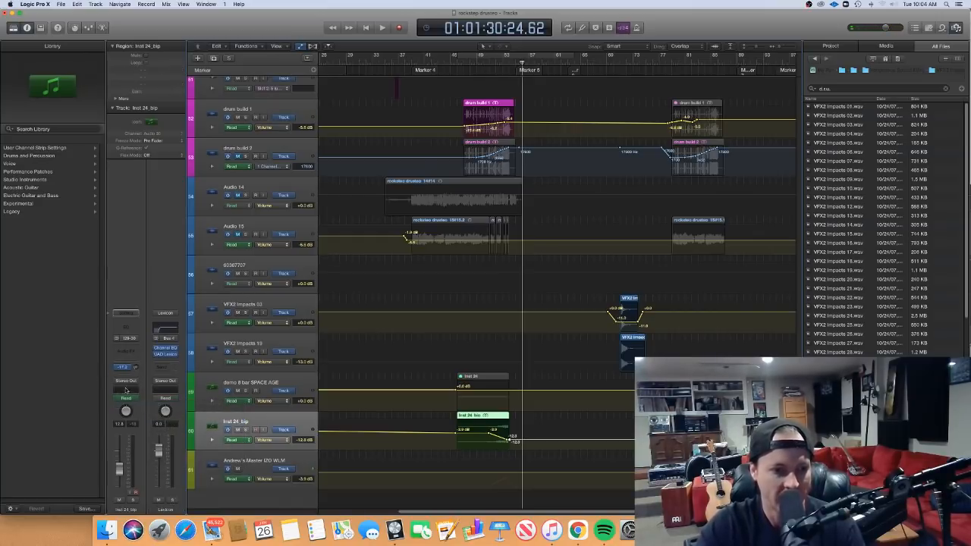
click(127, 372)
mouse_move(127, 407)
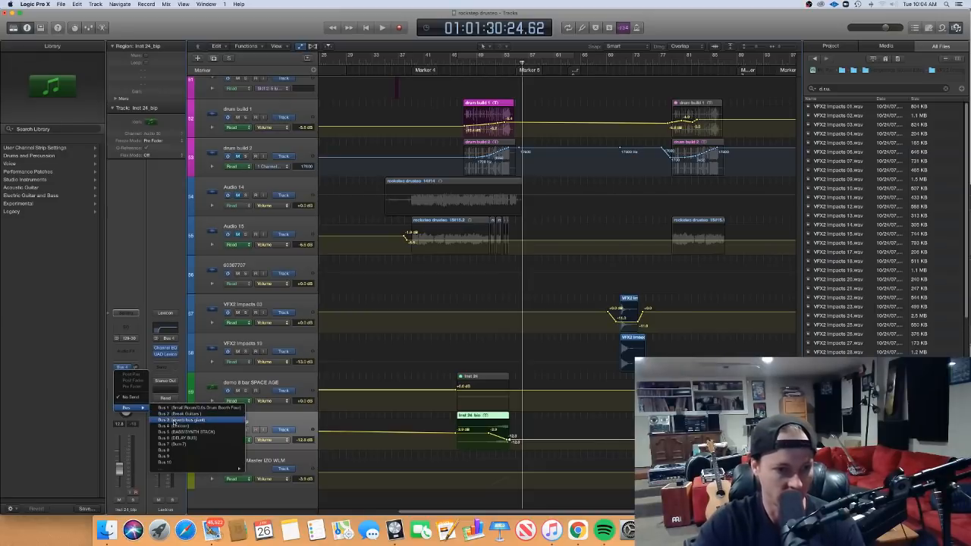
click(163, 420)
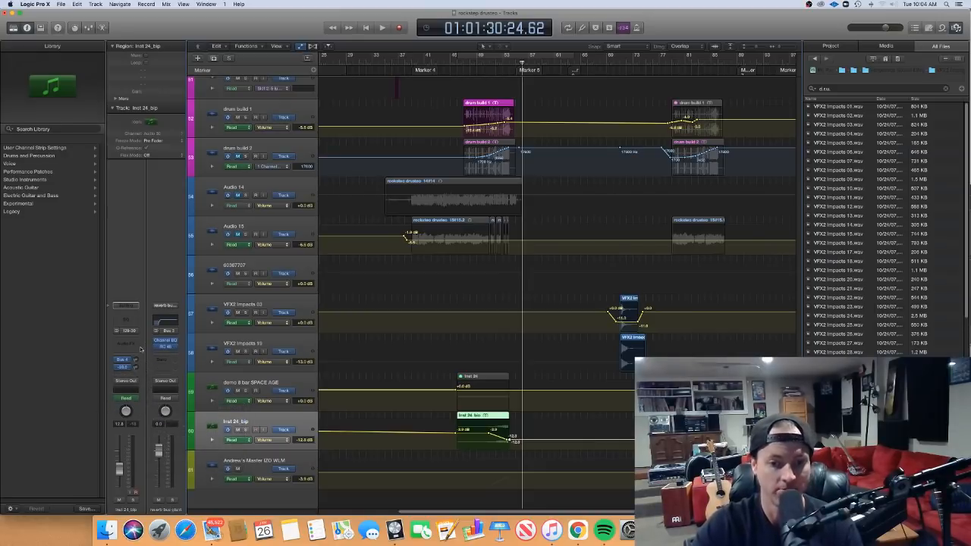
Step: Play the bounced build-up with its reverb sends into the drop, then stop and hide the track automation
key(space)
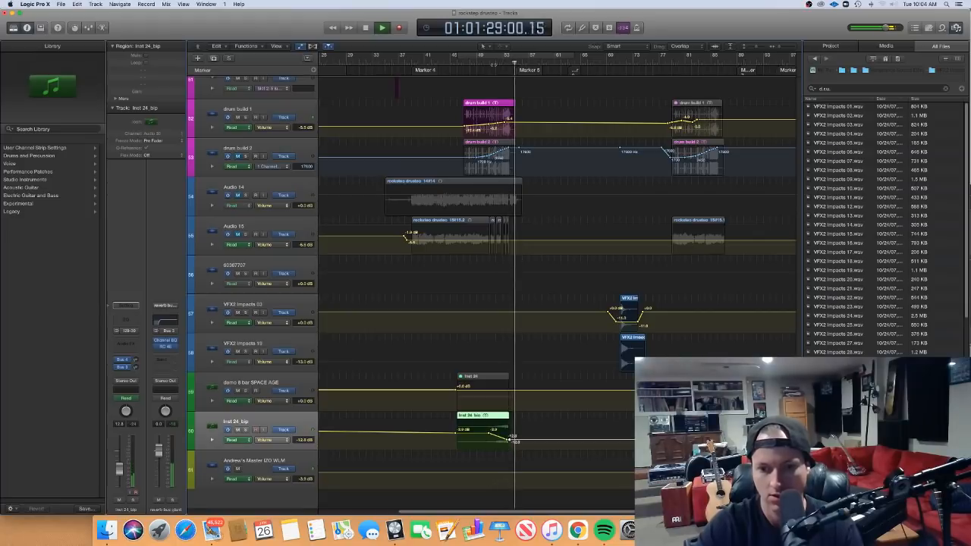
key(space)
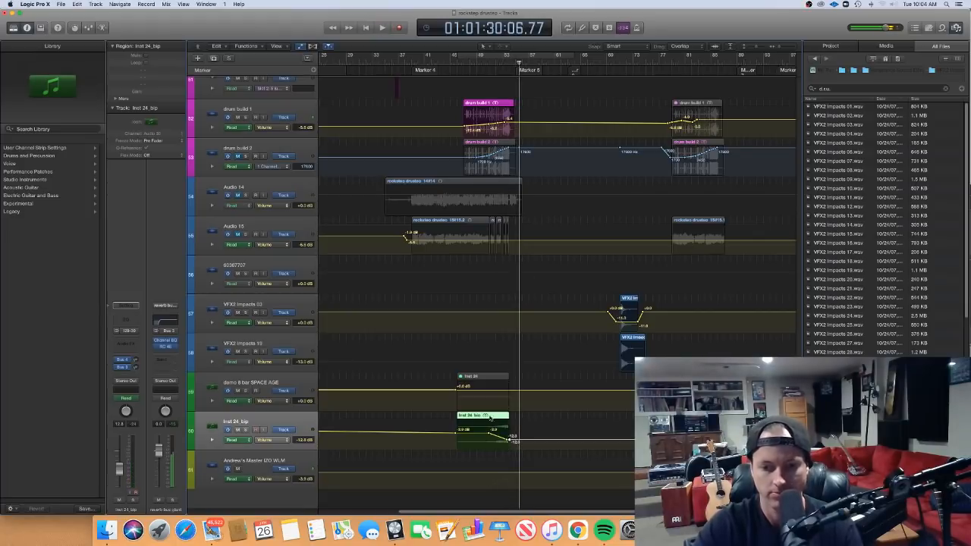
key(a)
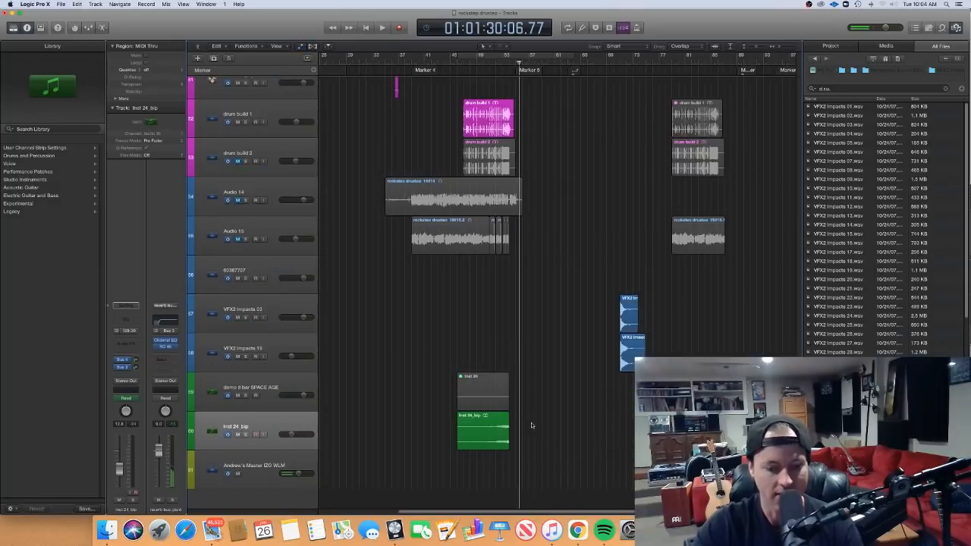